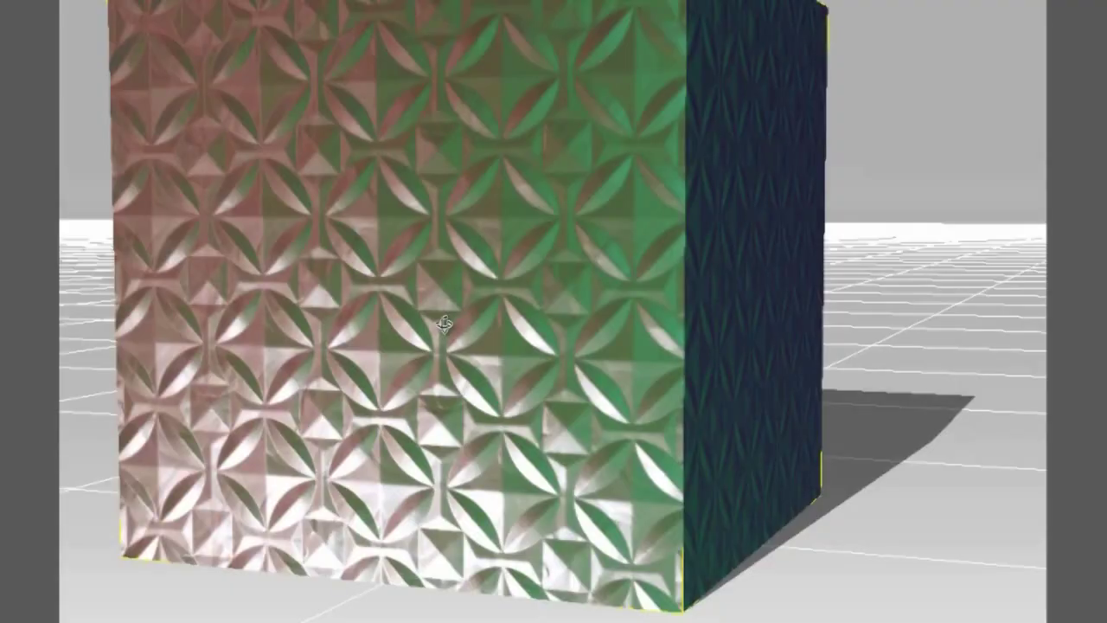
Orbit around the finished patterned green cube to view its top face.
drag(383, 202, 747, 176)
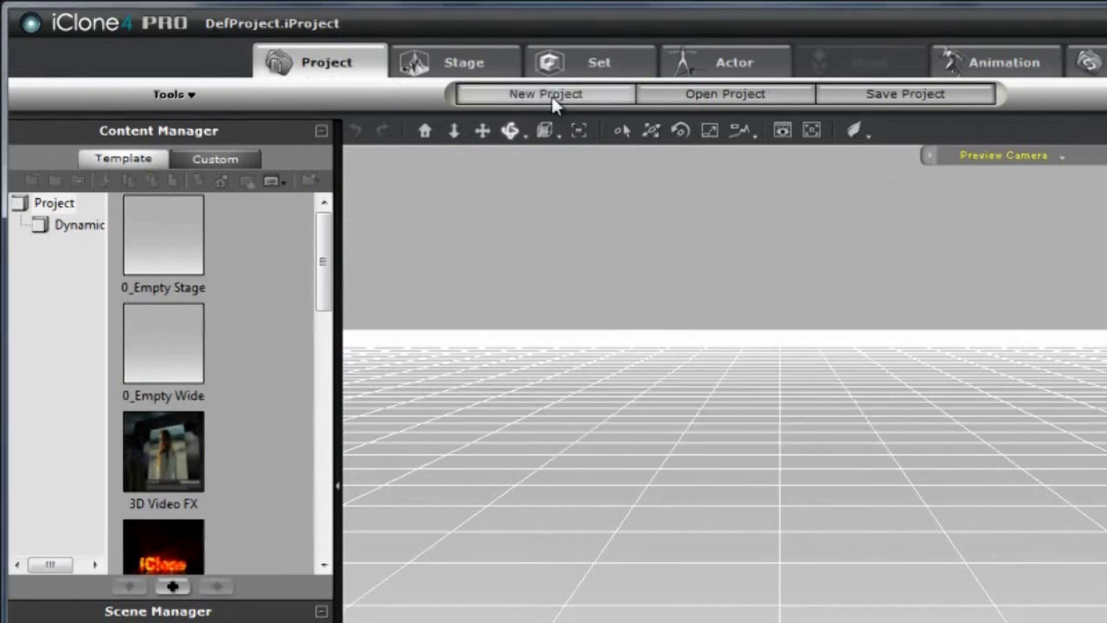
Place the Ball_001 prop from Set > 3D Blocks on the stage and move the camera in close.
click(591, 62)
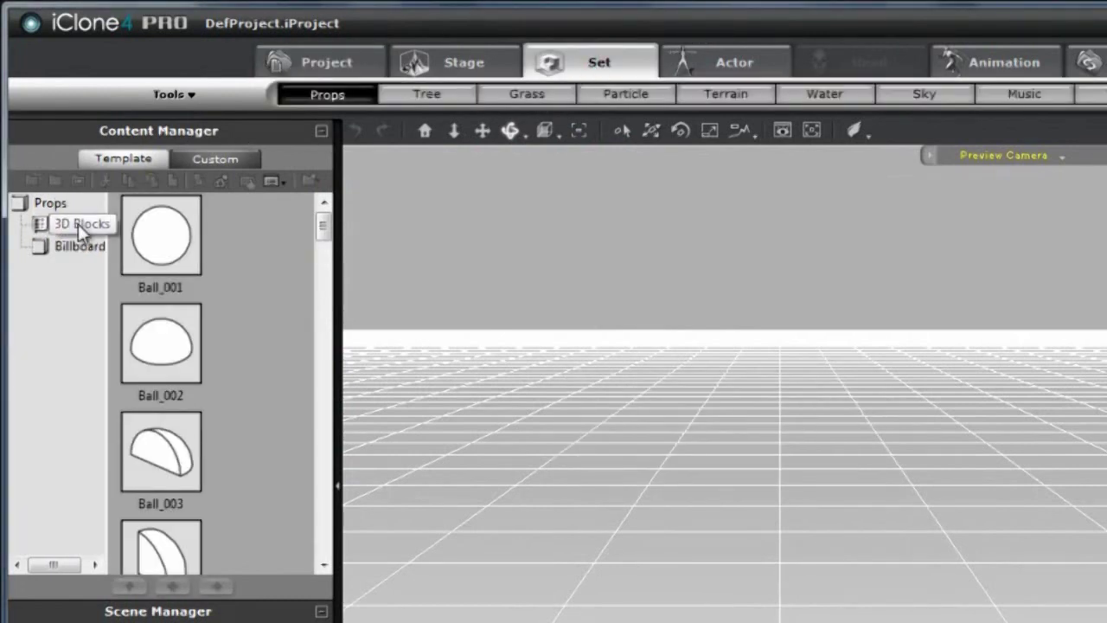
click(78, 224)
mouse_move(161, 234)
mouse_down()
mouse_move(754, 458)
mouse_move(787, 541)
mouse_up()
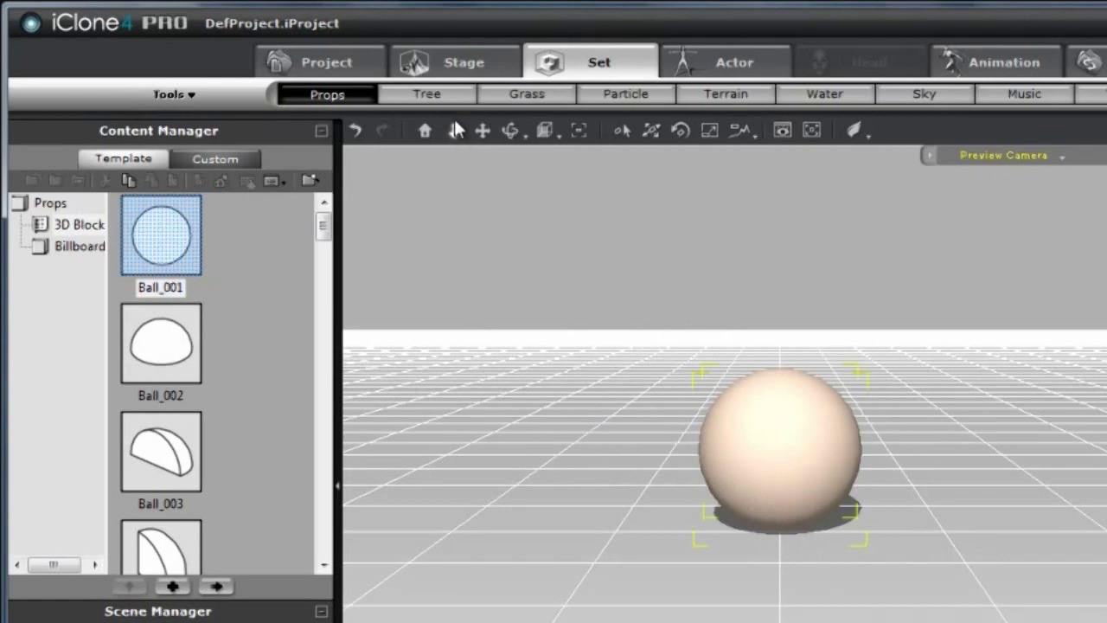
drag(792, 458, 779, 205)
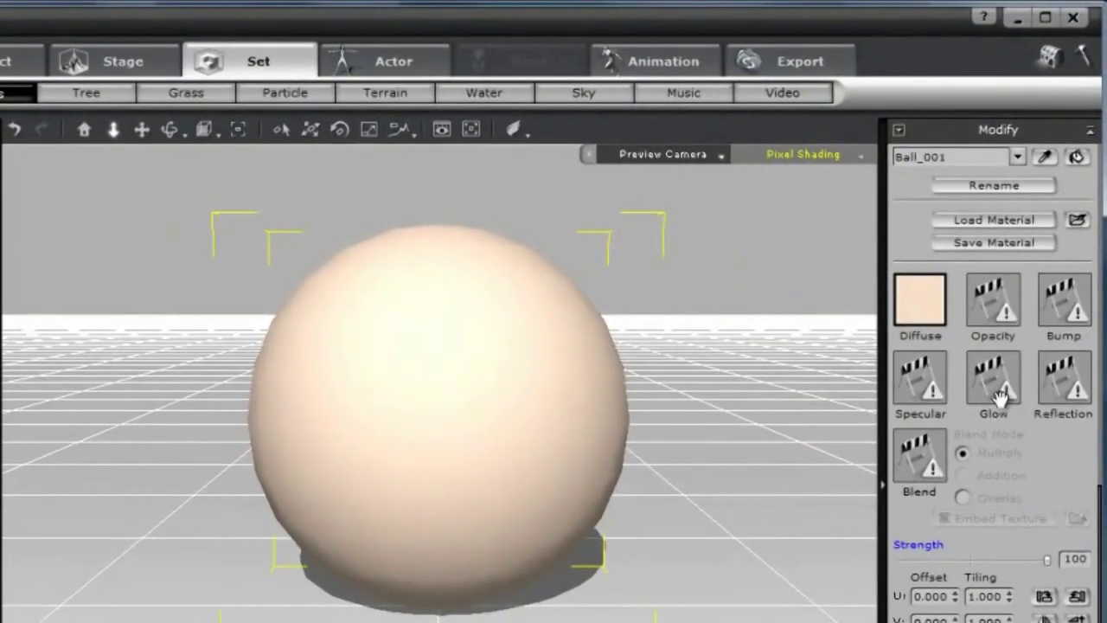
In Material & Texture Settings, load Black.jpg as the ball's diffuse texture.
drag(1097, 510, 1099, 363)
scroll(995, 380, down, 10)
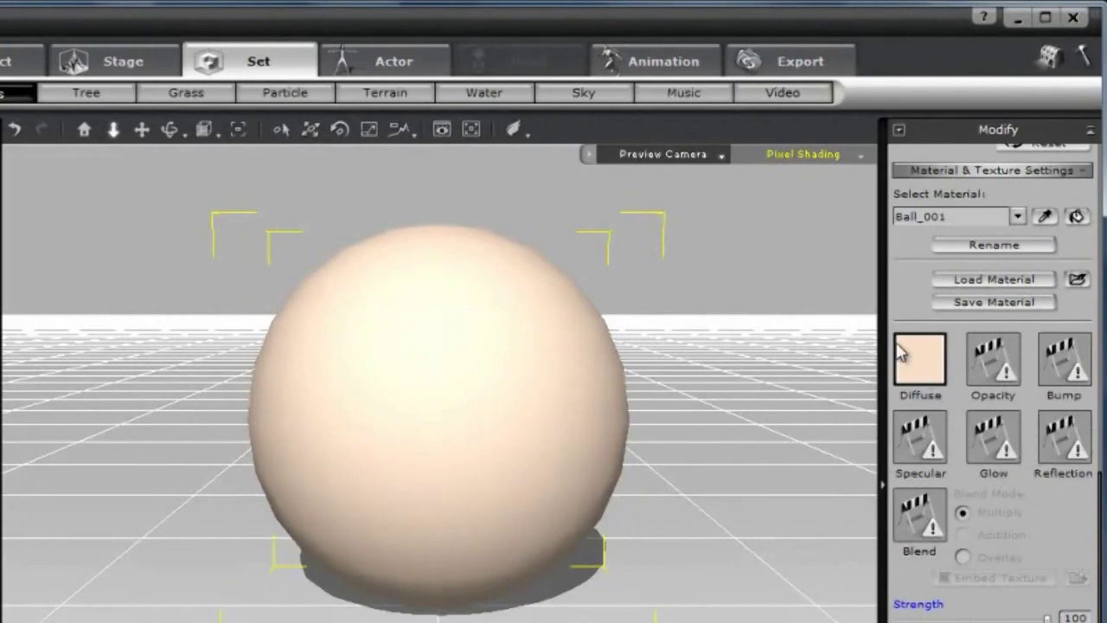
click(921, 367)
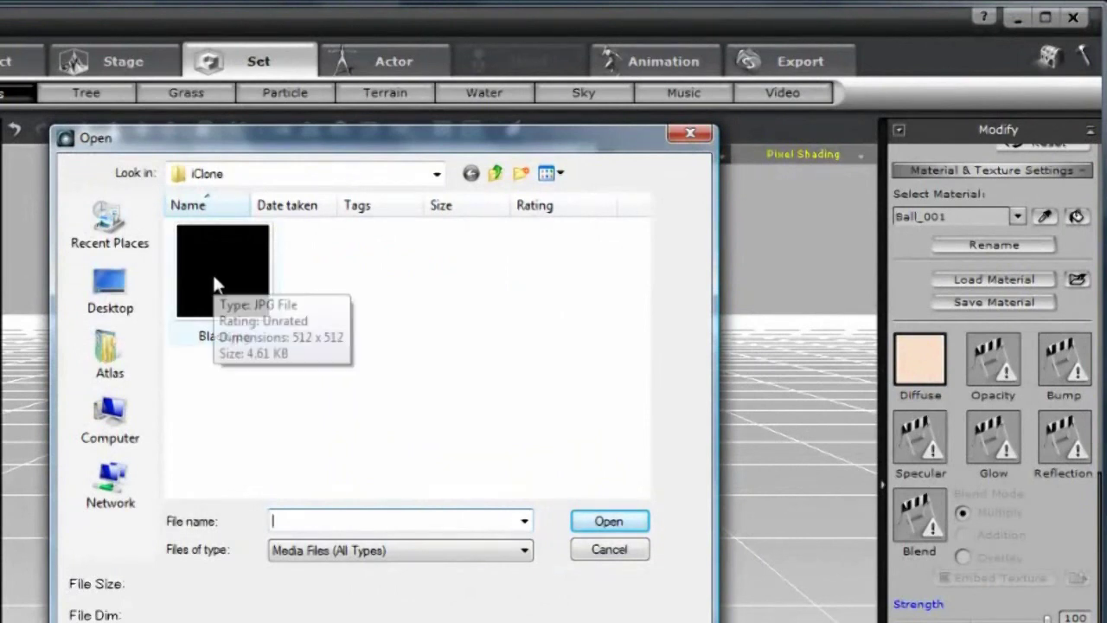
double_click(213, 279)
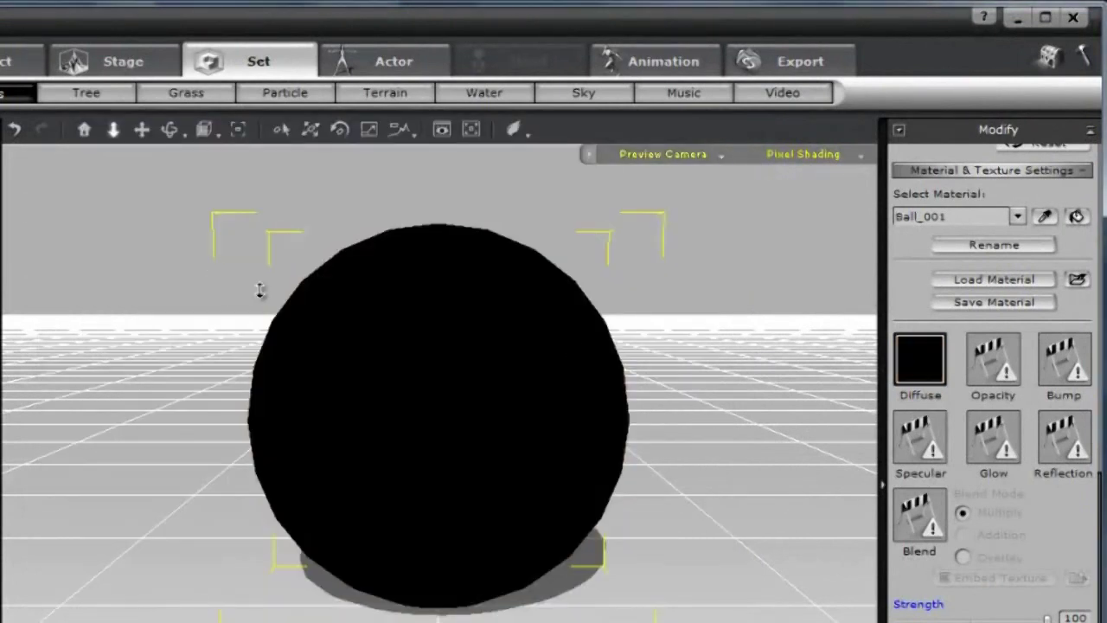
click(1071, 448)
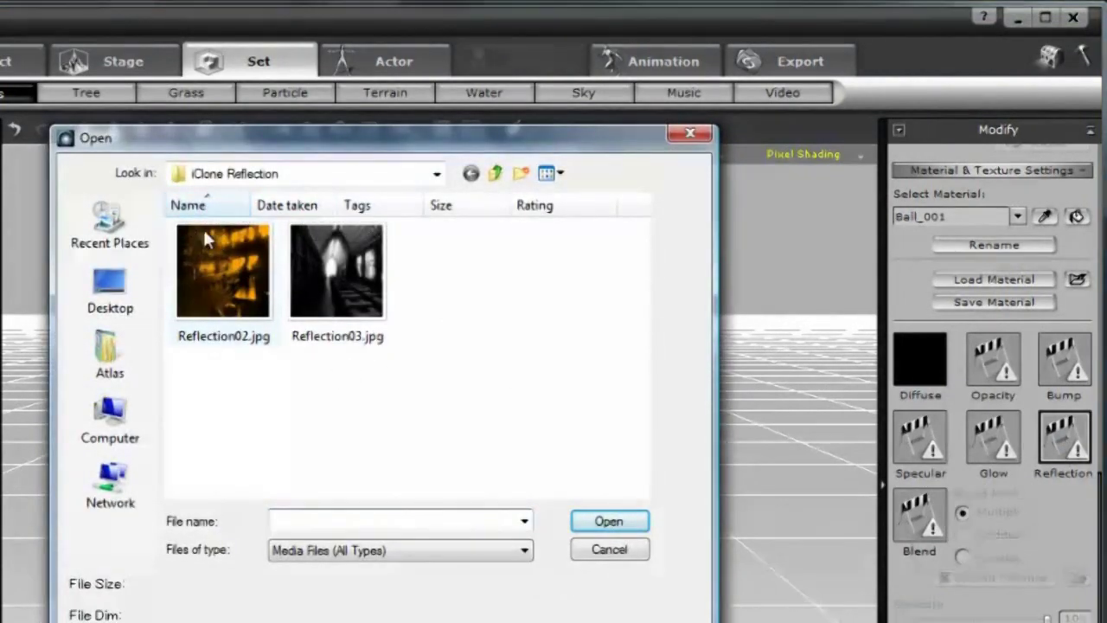
Load Reflection02.jpg as the gold reflection map and rotate the view to inspect it.
double_click(230, 270)
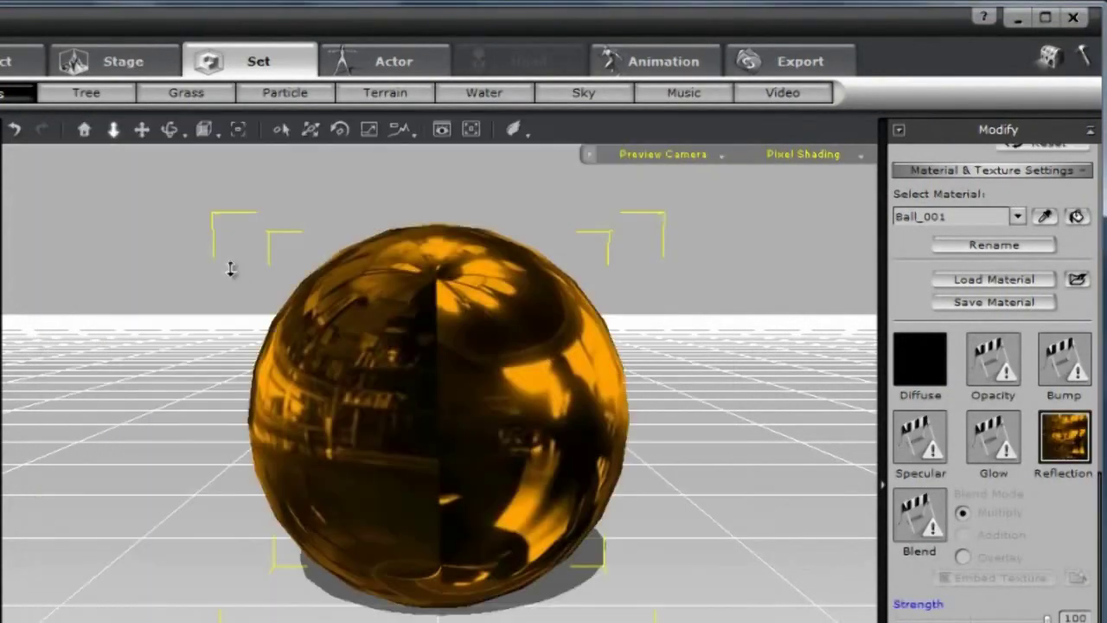
click(171, 130)
drag(453, 402, 521, 445)
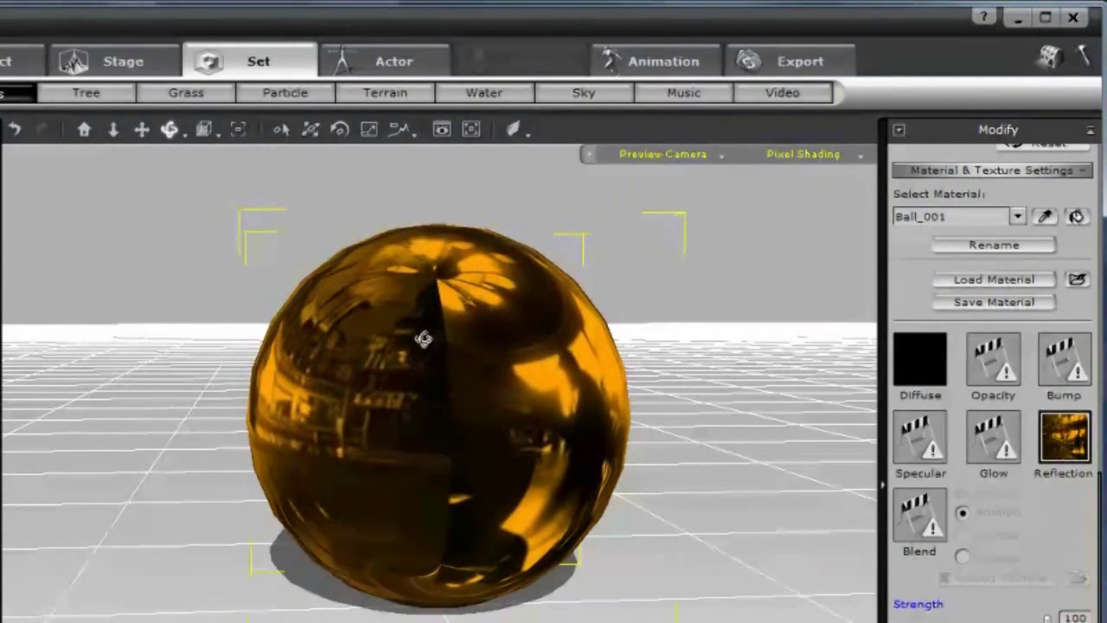
drag(522, 455, 320, 508)
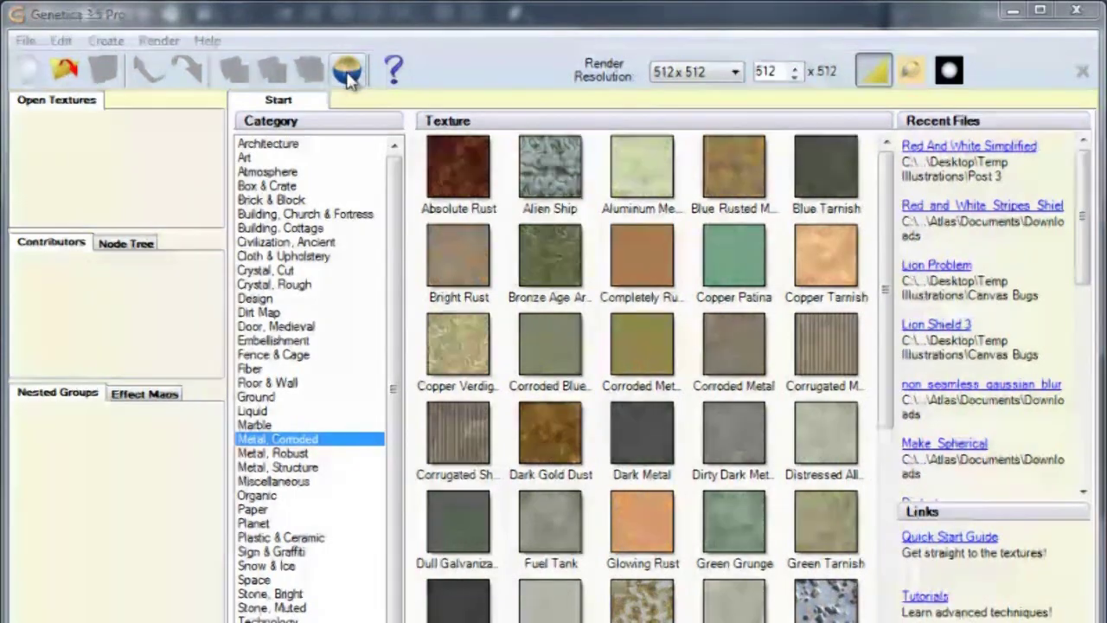
Choose the Scenic > Blazing Sunrise preset in the environment map editor and confirm it.
click(348, 73)
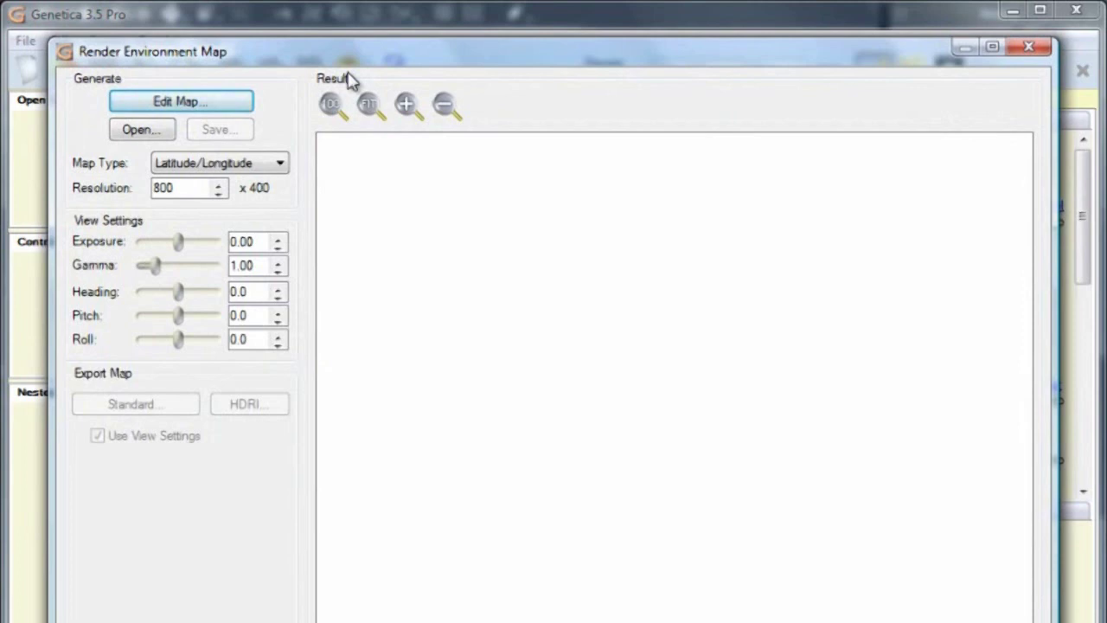
click(227, 104)
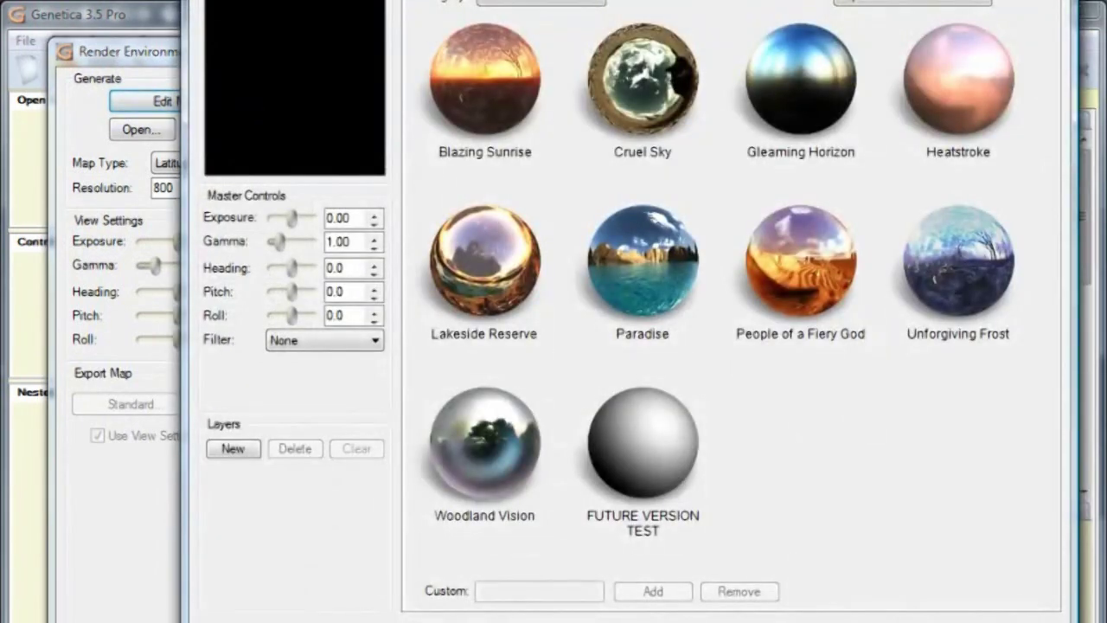
drag(511, 0, 413, 28)
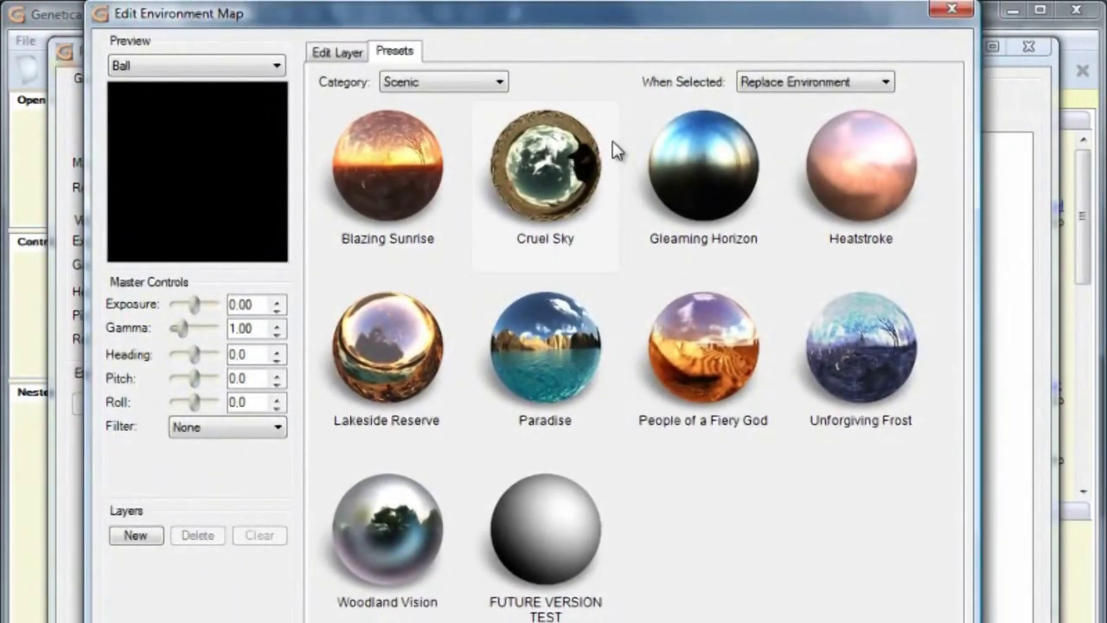
click(450, 86)
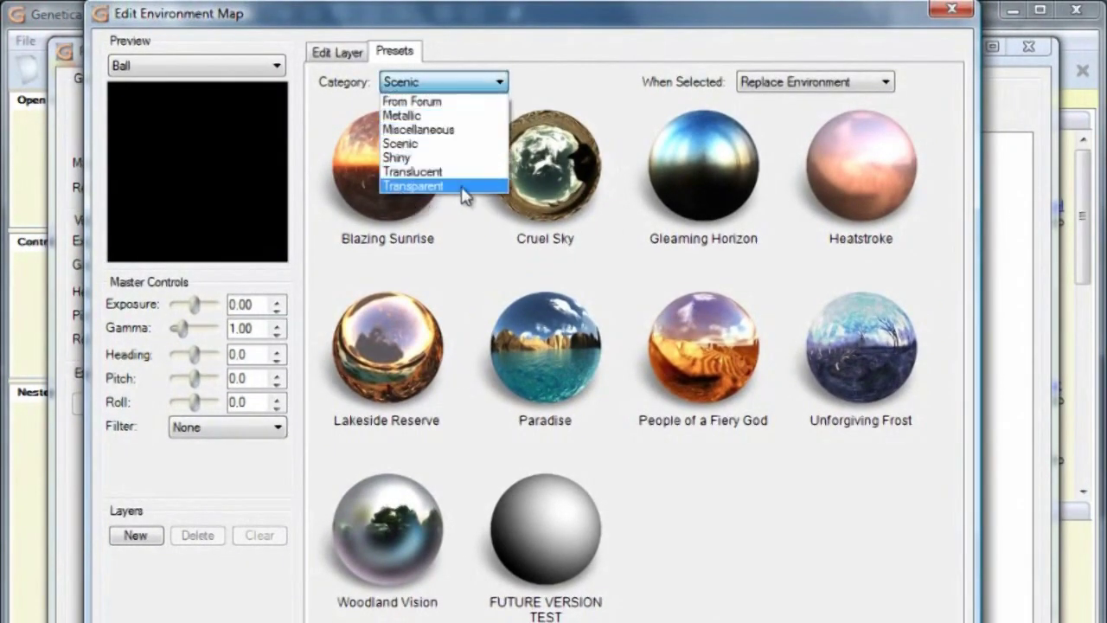
click(422, 143)
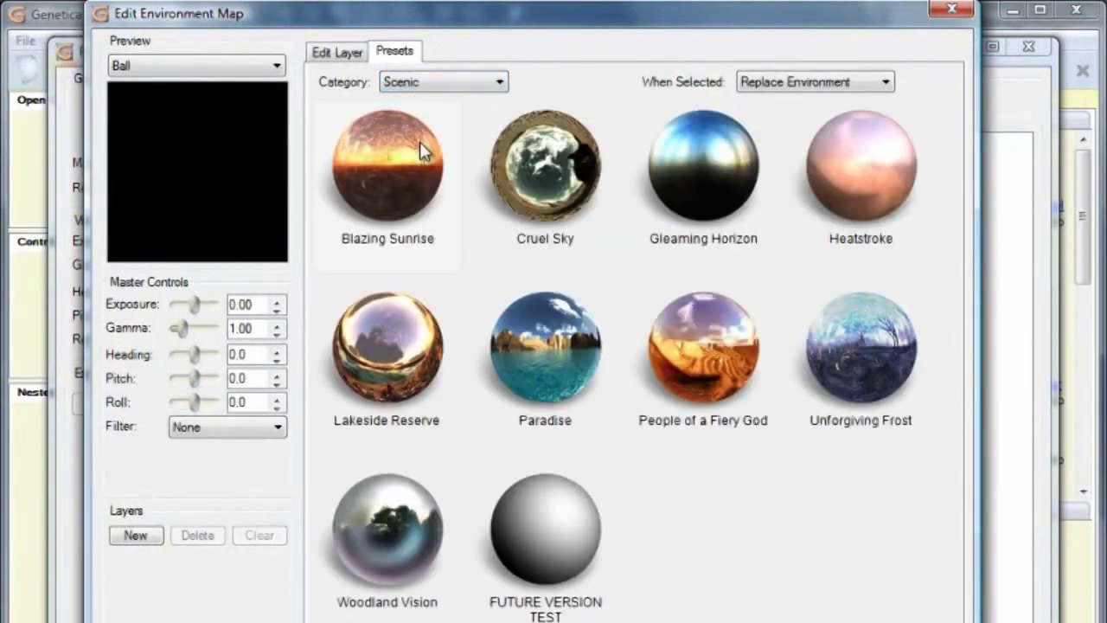
click(391, 186)
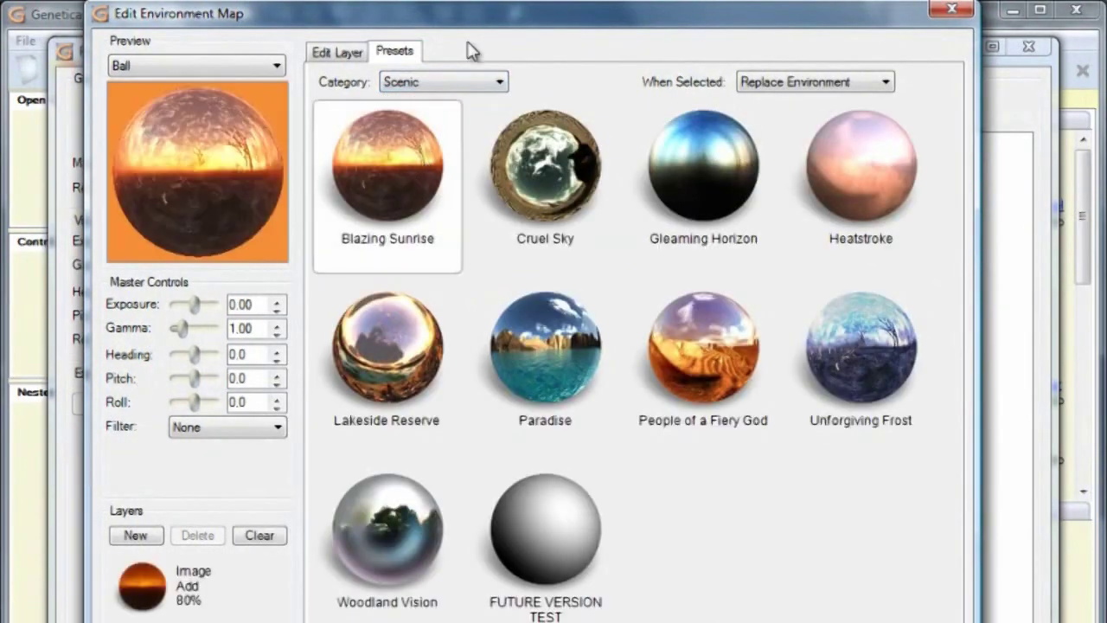
drag(476, 17, 465, 0)
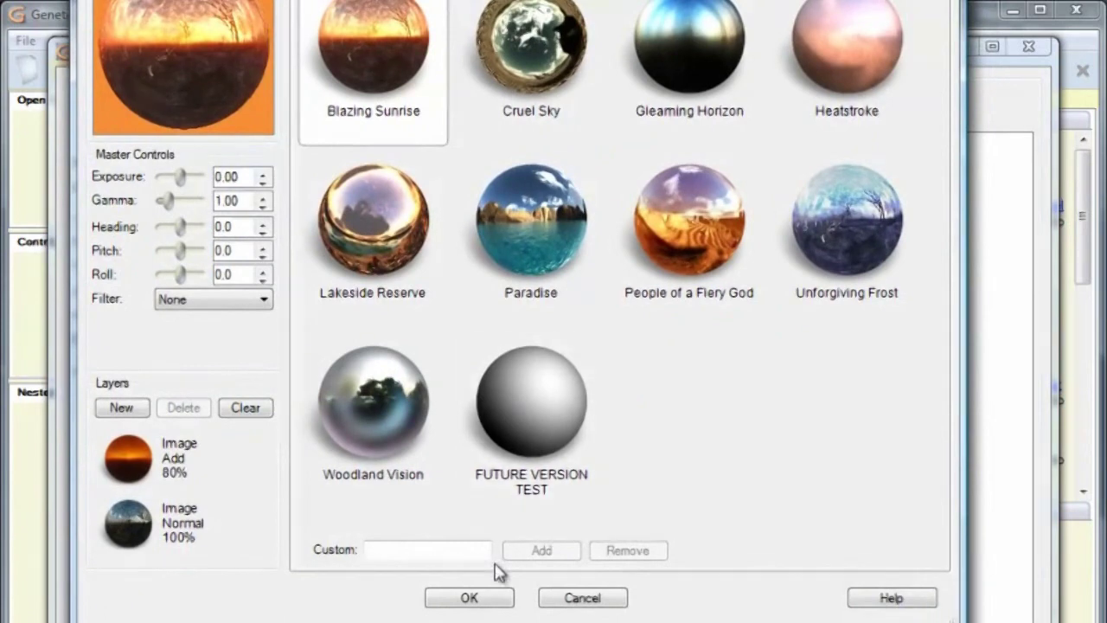
click(495, 606)
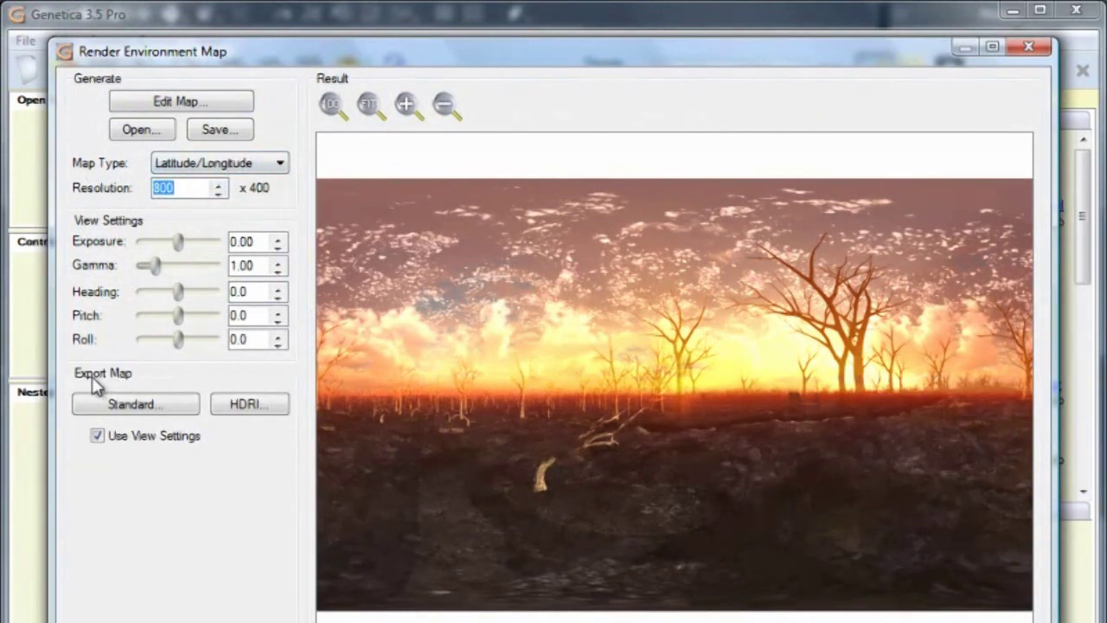
Export the panorama as a standard PNG image named 'Blazing Sunrise'.
click(148, 407)
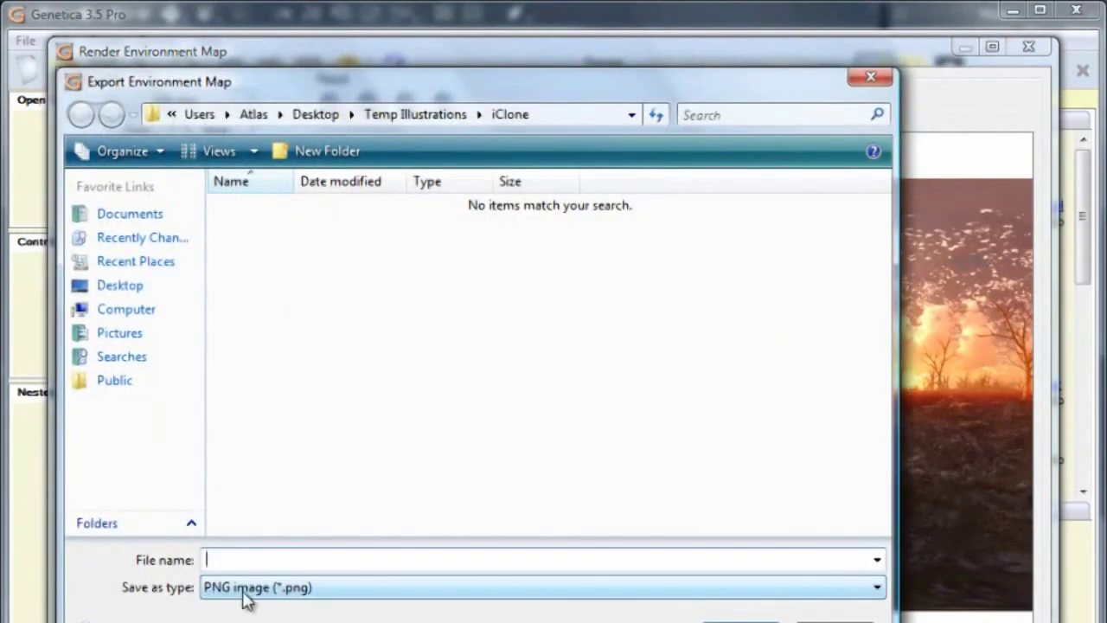
text(Blazin)
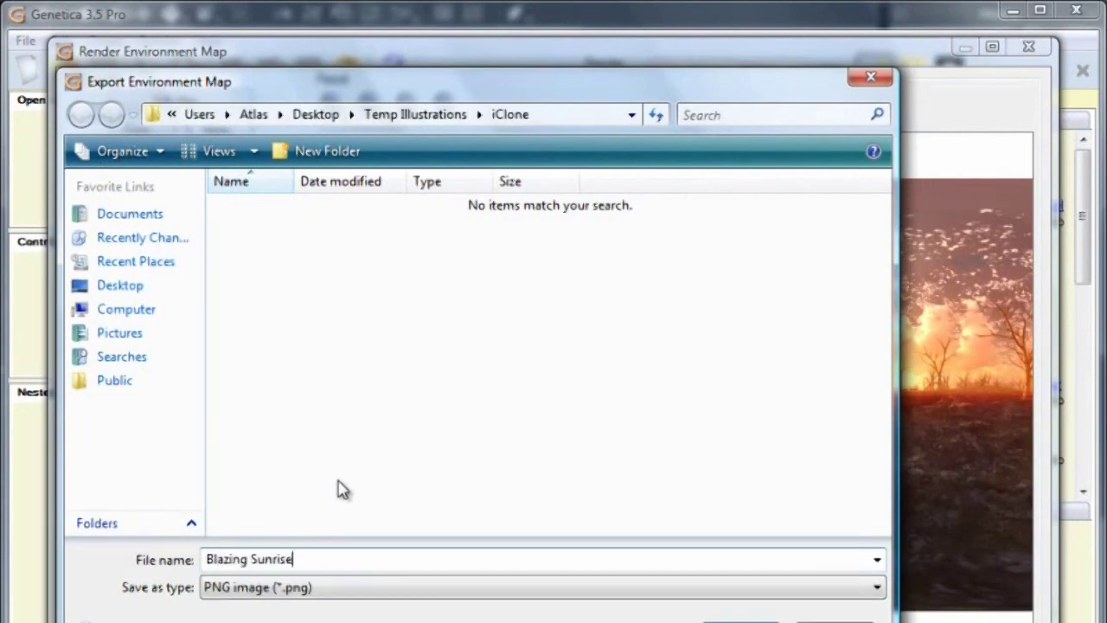
text(g Sunrise)
key(Return)
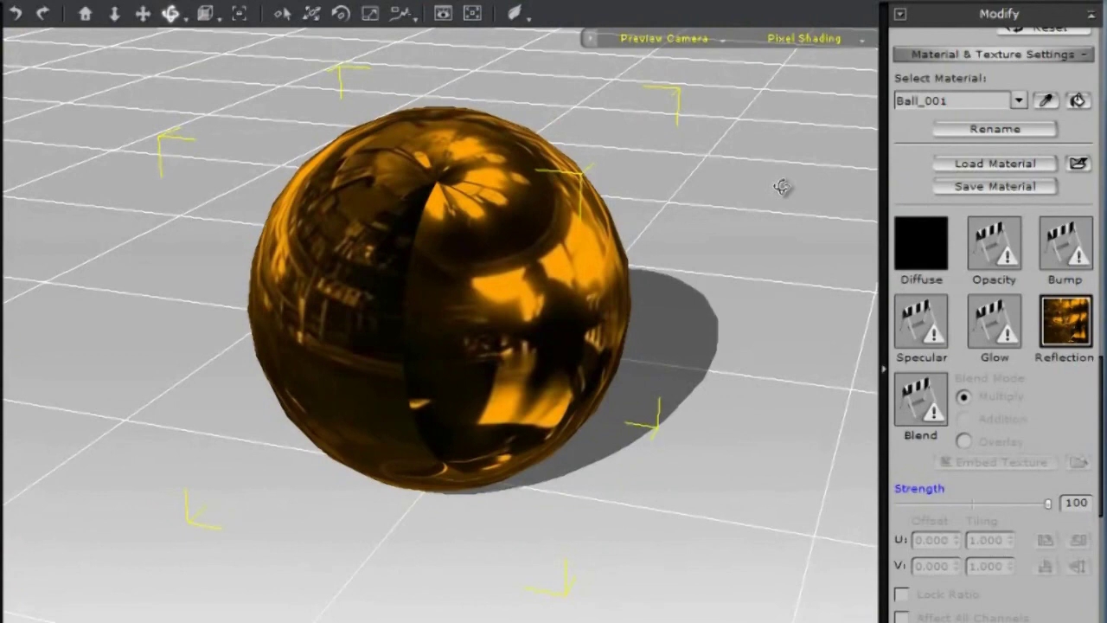
Swap the ball's reflection map to Blazing Sunrise.png and orbit to a near-level view.
double_click(1071, 325)
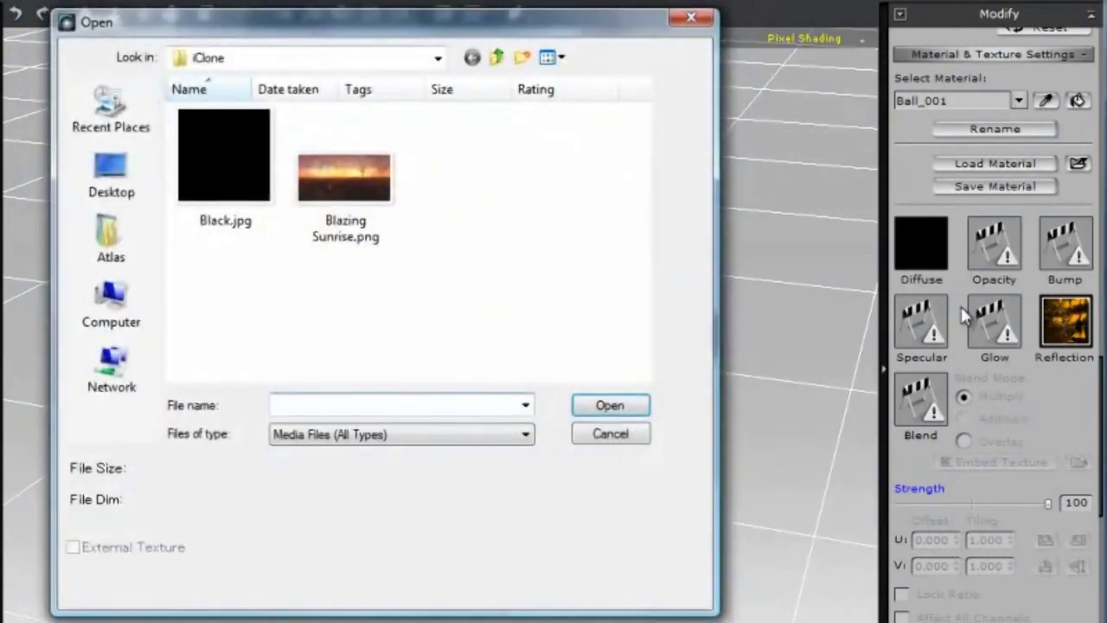
double_click(344, 182)
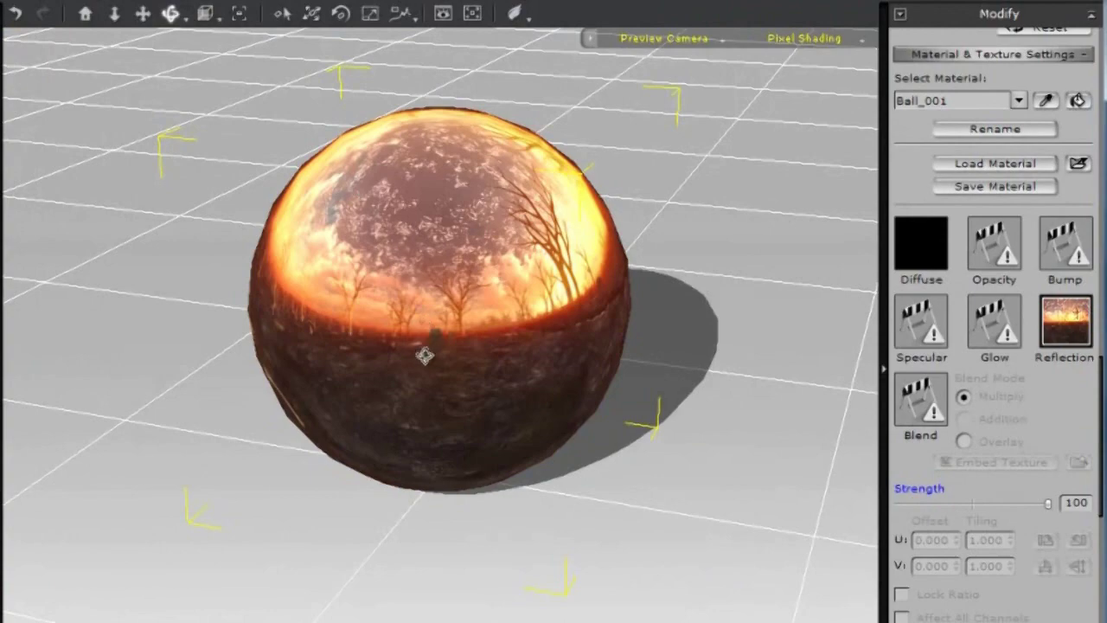
drag(425, 353, 441, 336)
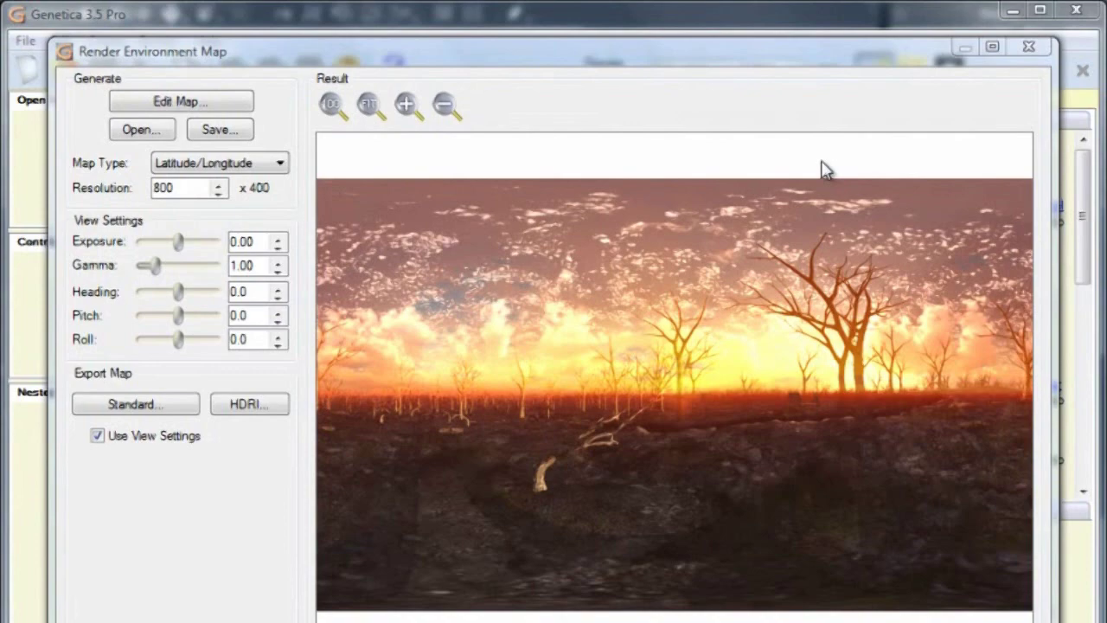
Pick the Metallic > Rearden Metal preset in the environment map editor and accept it.
click(197, 102)
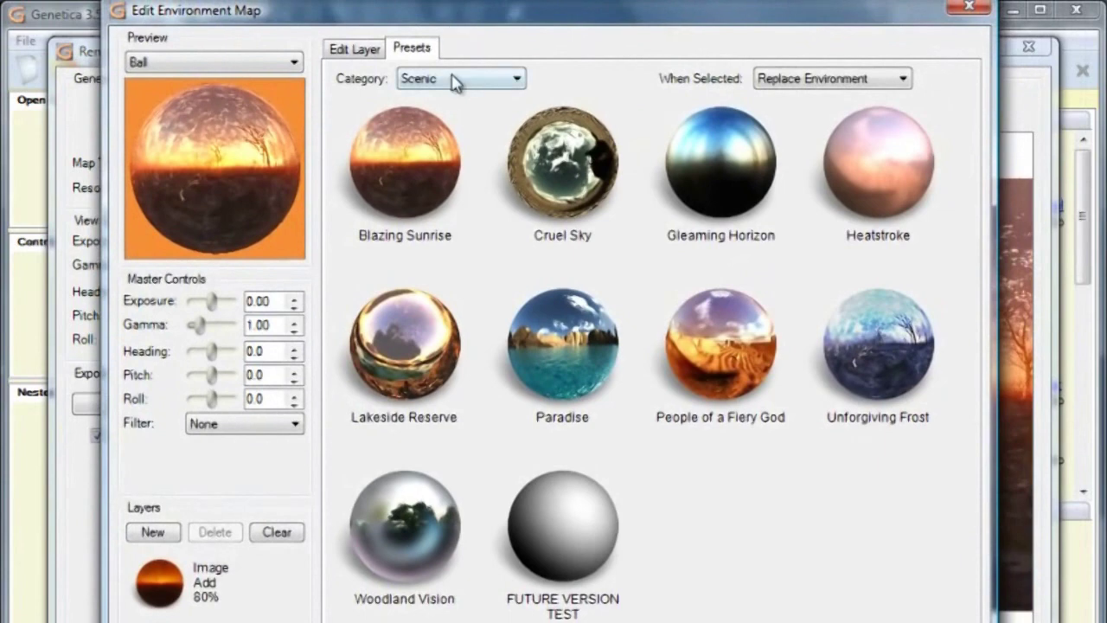
click(454, 82)
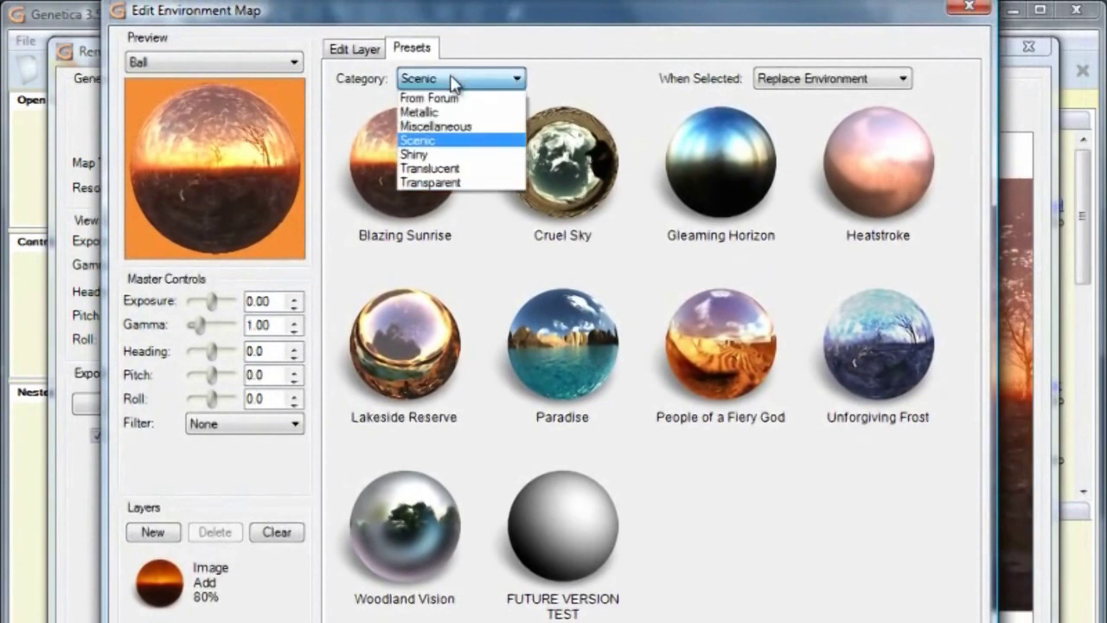
click(456, 109)
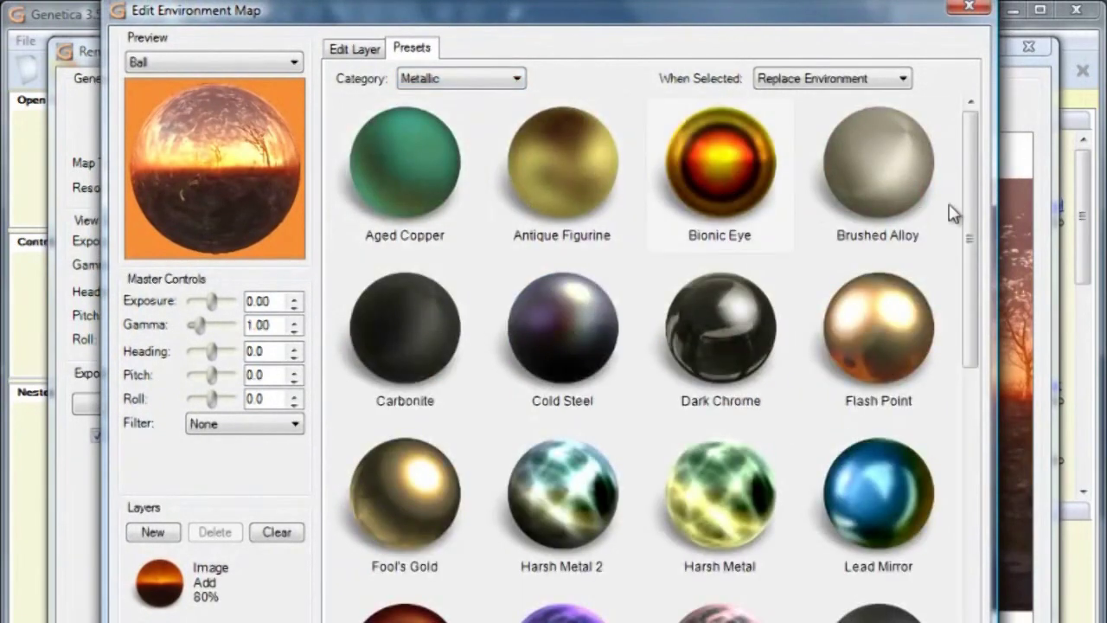
drag(976, 203, 981, 475)
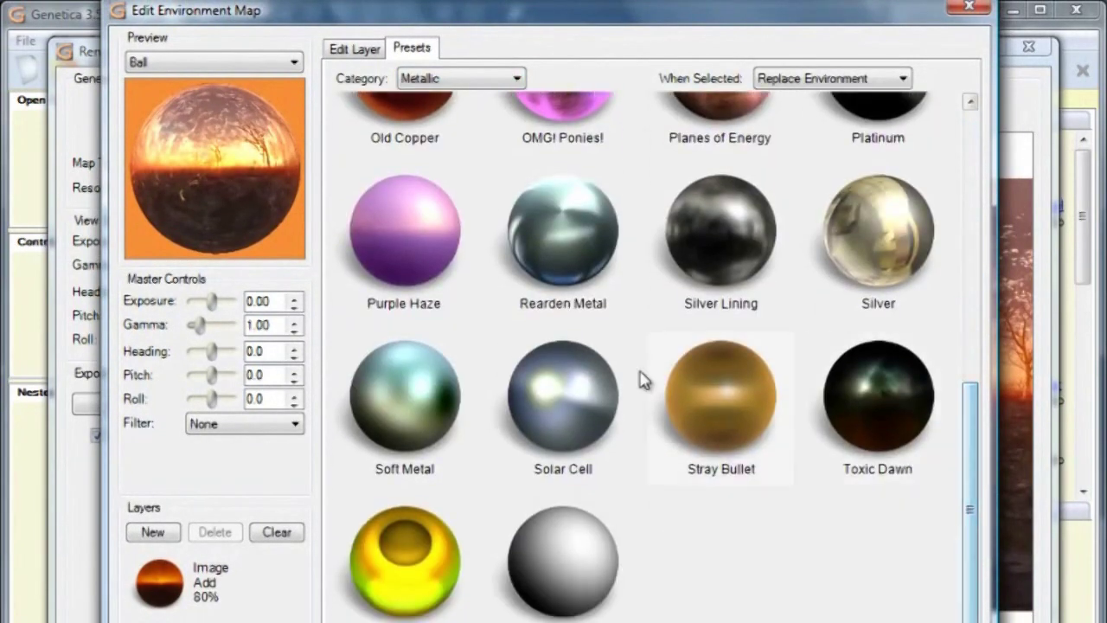
click(570, 238)
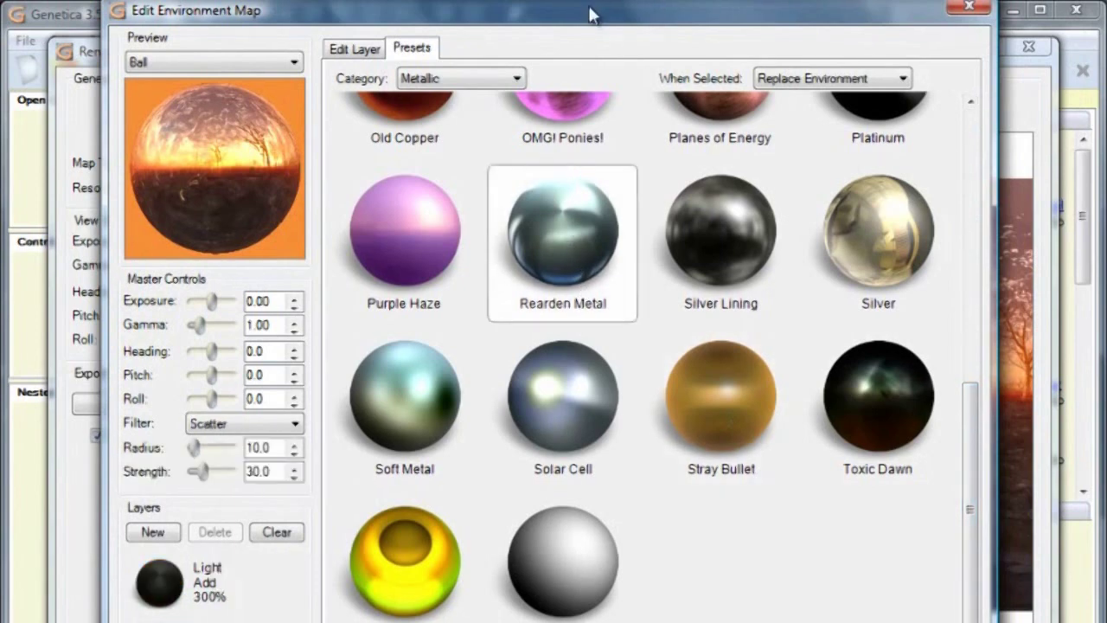
drag(585, 20, 574, 0)
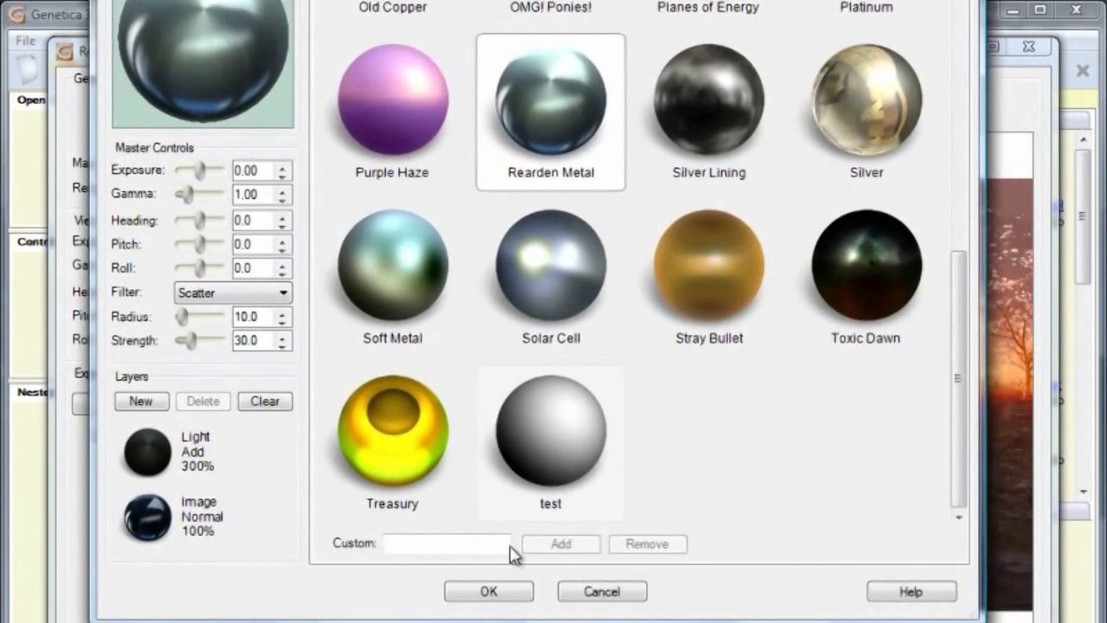
click(495, 588)
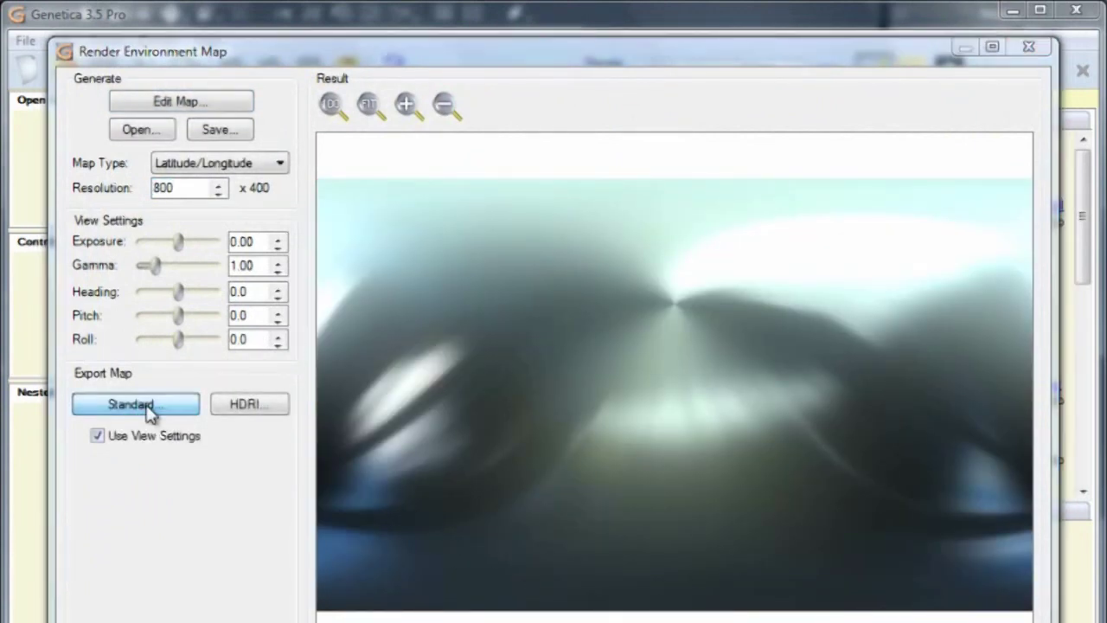
Export the environment map as a standard PNG named 'Rearden Metal'.
click(147, 406)
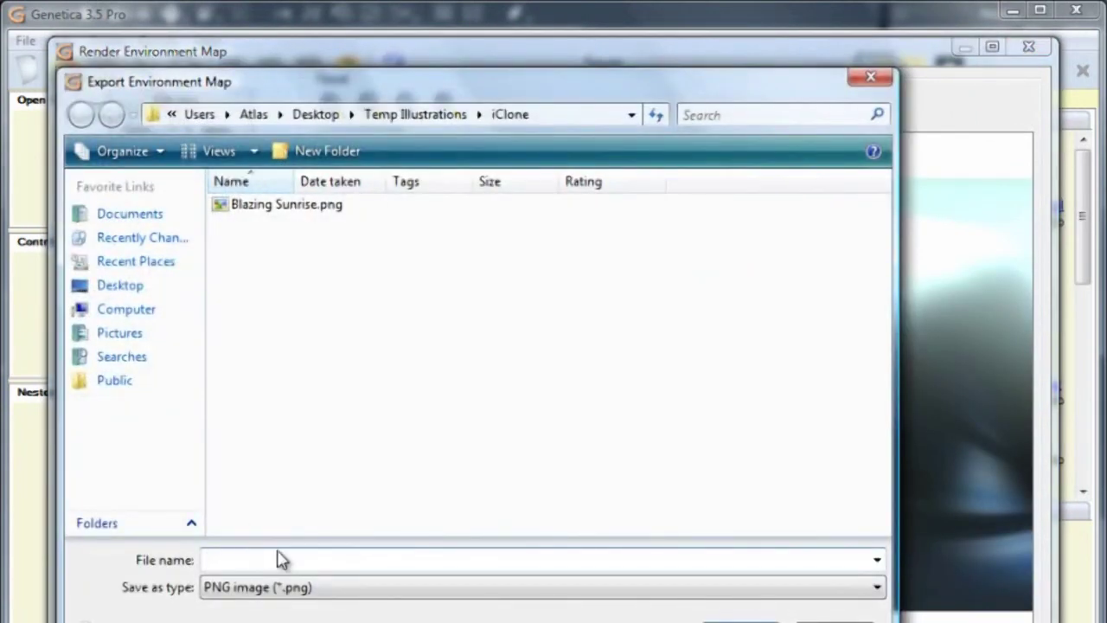
text(Rearden Me)
key(Return)
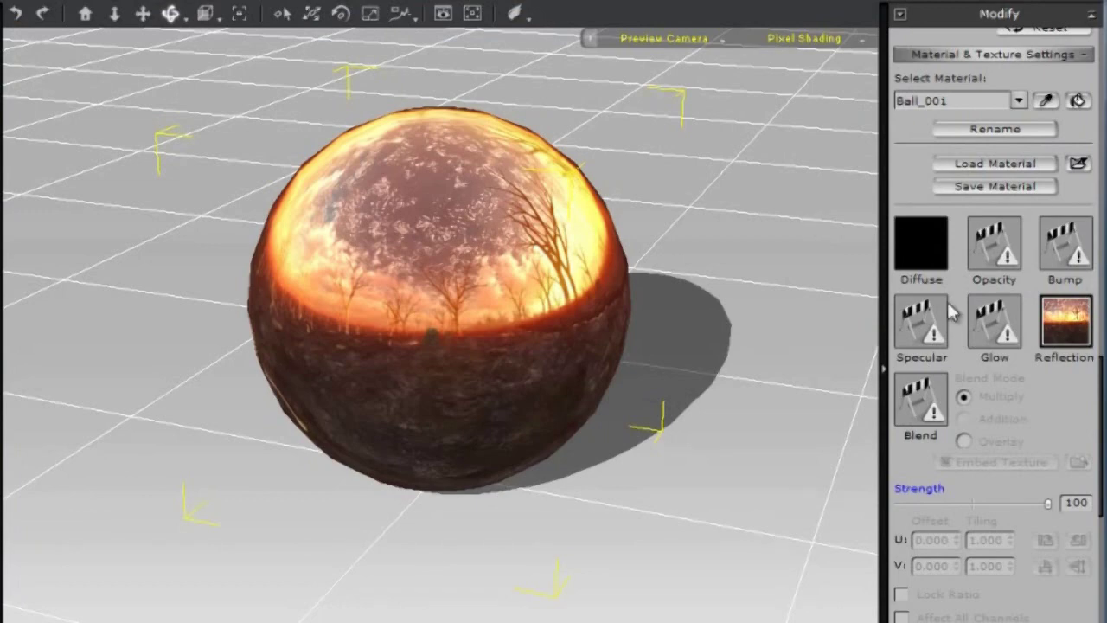
Load Rearden Metal.png as the sphere's reflection map and orbit around it.
double_click(1054, 322)
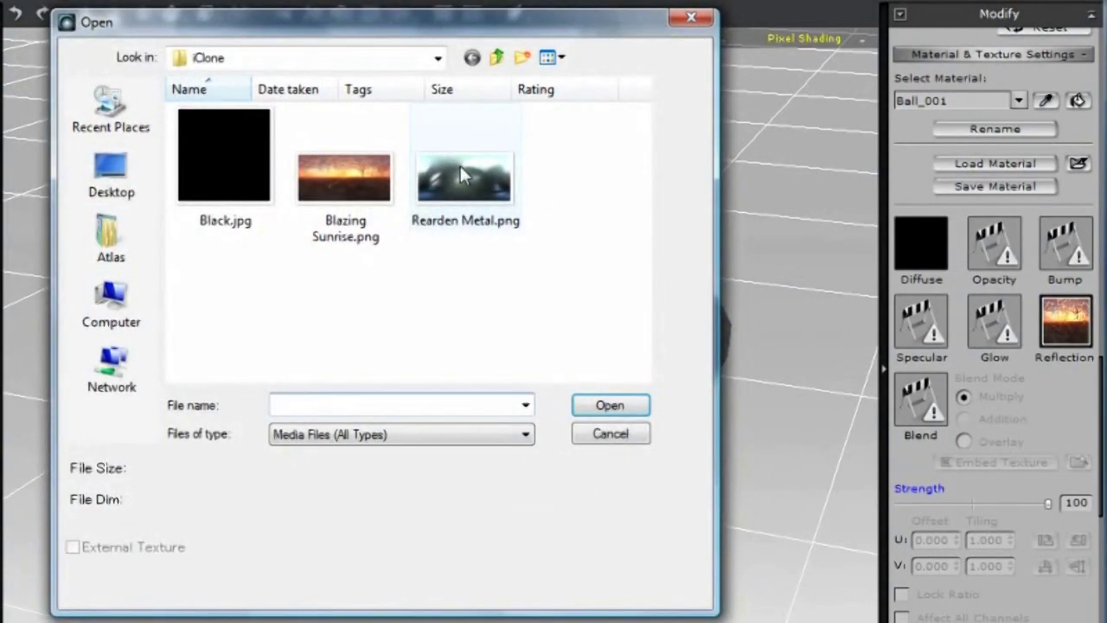
double_click(460, 165)
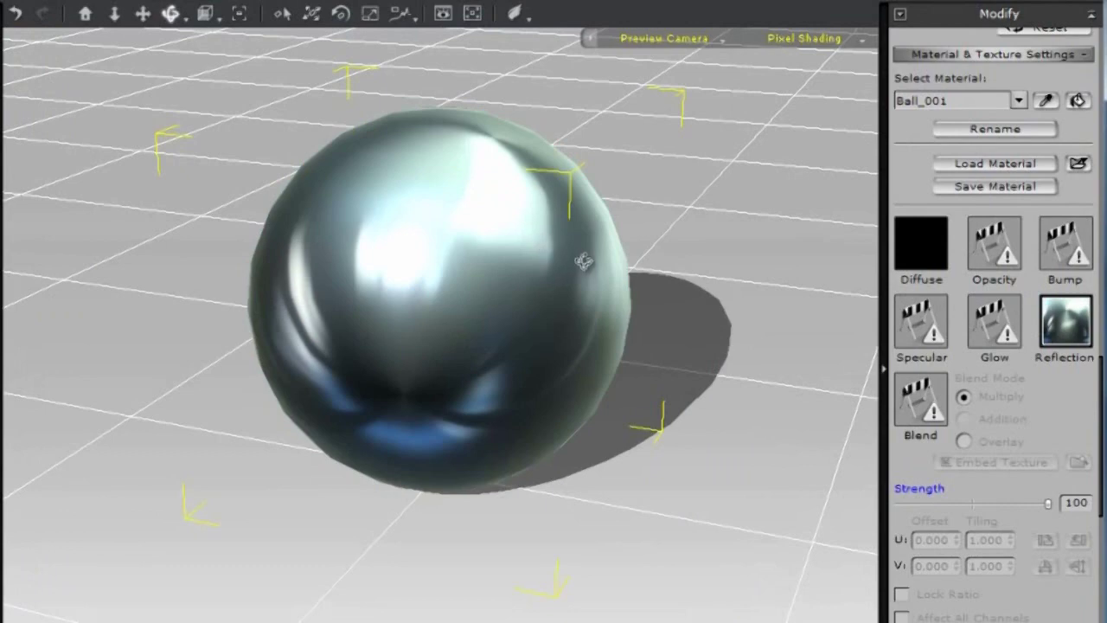
drag(583, 260, 380, 161)
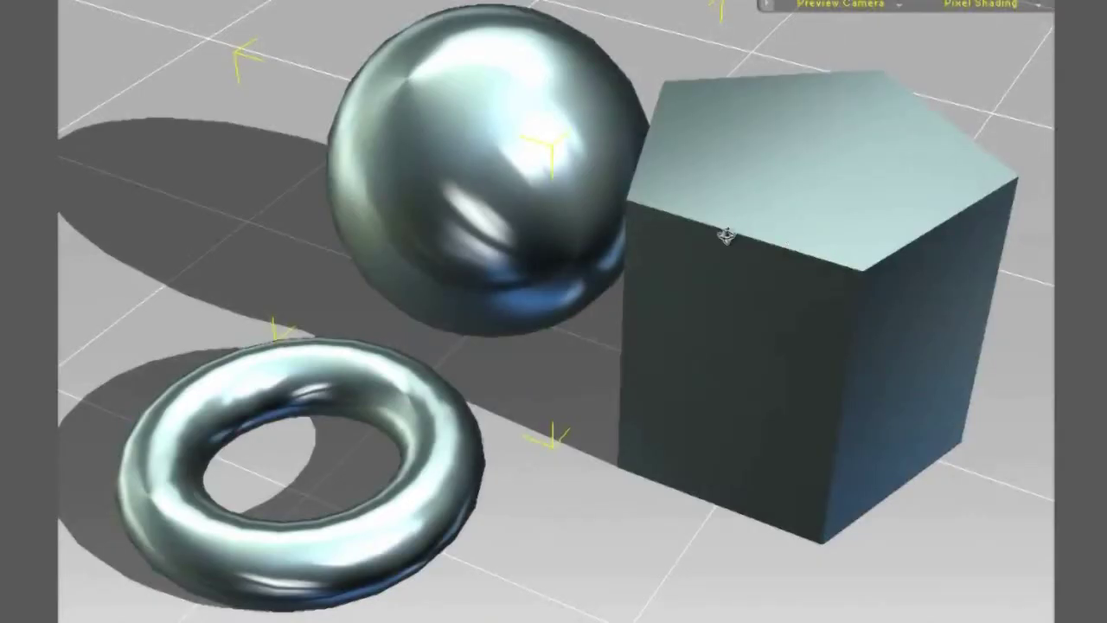
Orbit from above, then low and close, ending with the pentagonal prism's side facing the camera.
drag(532, 114, 982, 5)
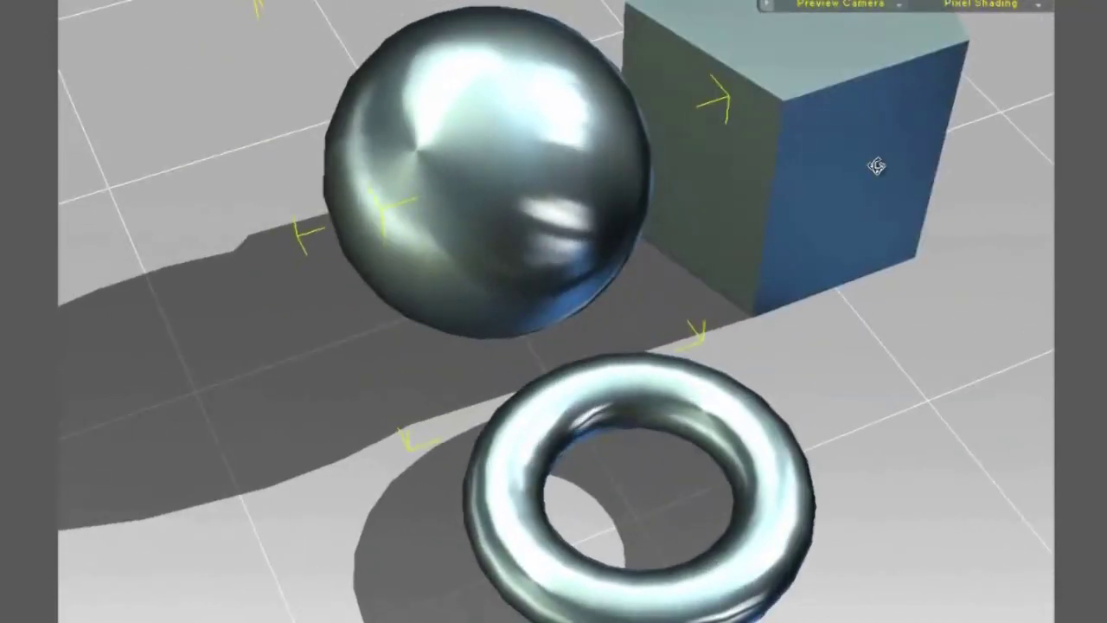
drag(649, 499, 62, 214)
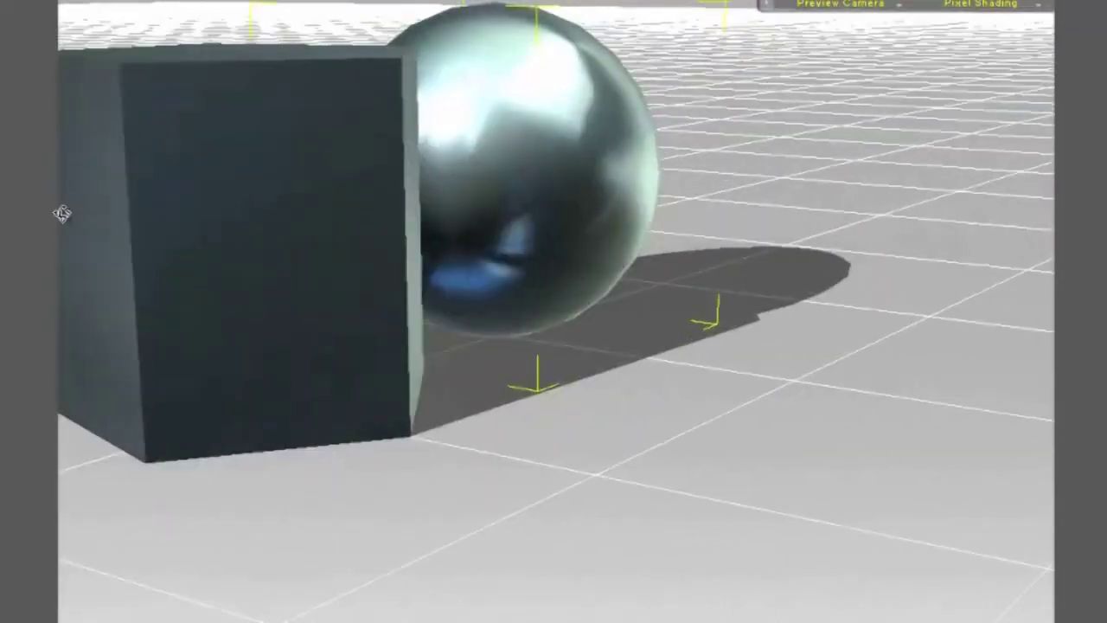
drag(508, 101, 736, 445)
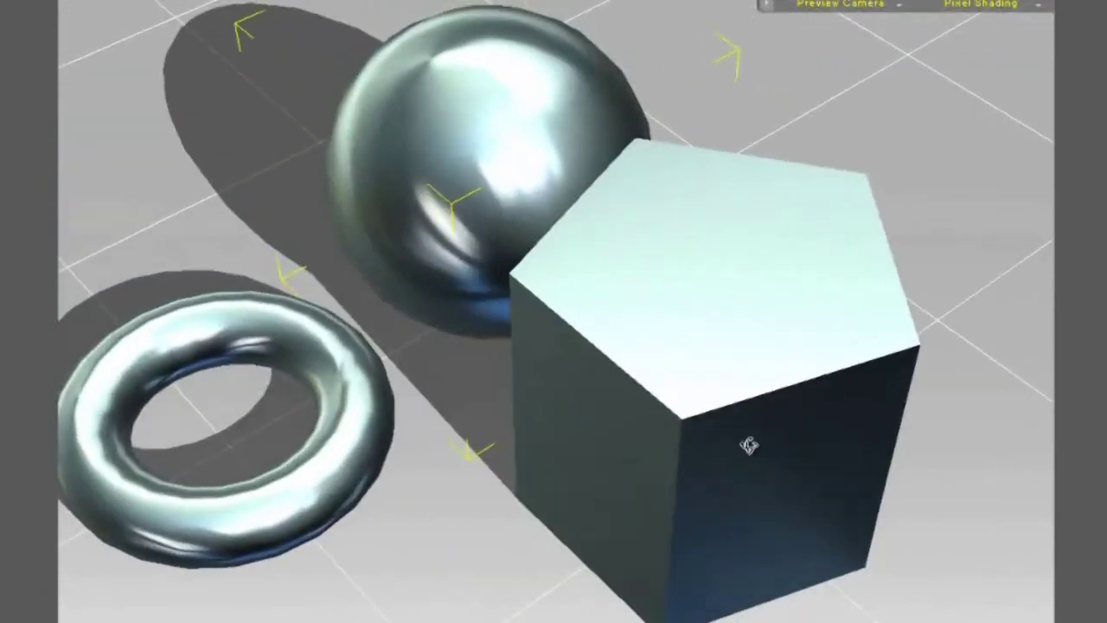
drag(471, 448, 665, 372)
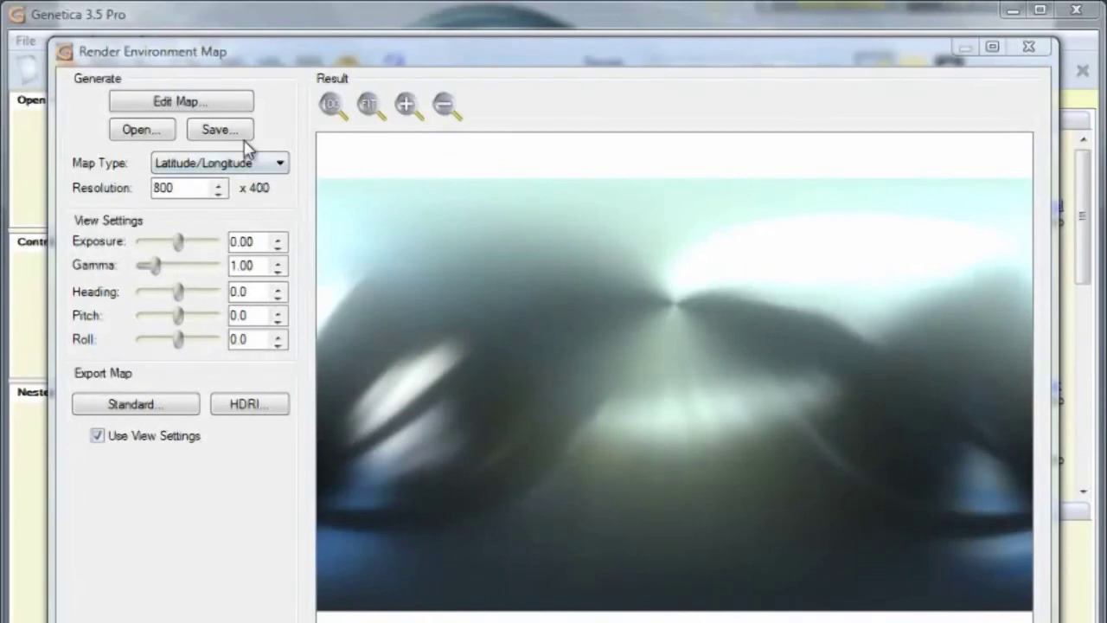
Give the Light layer a Diffuse transform filter with radius 11.6 and nudge the light direction slightly.
click(207, 104)
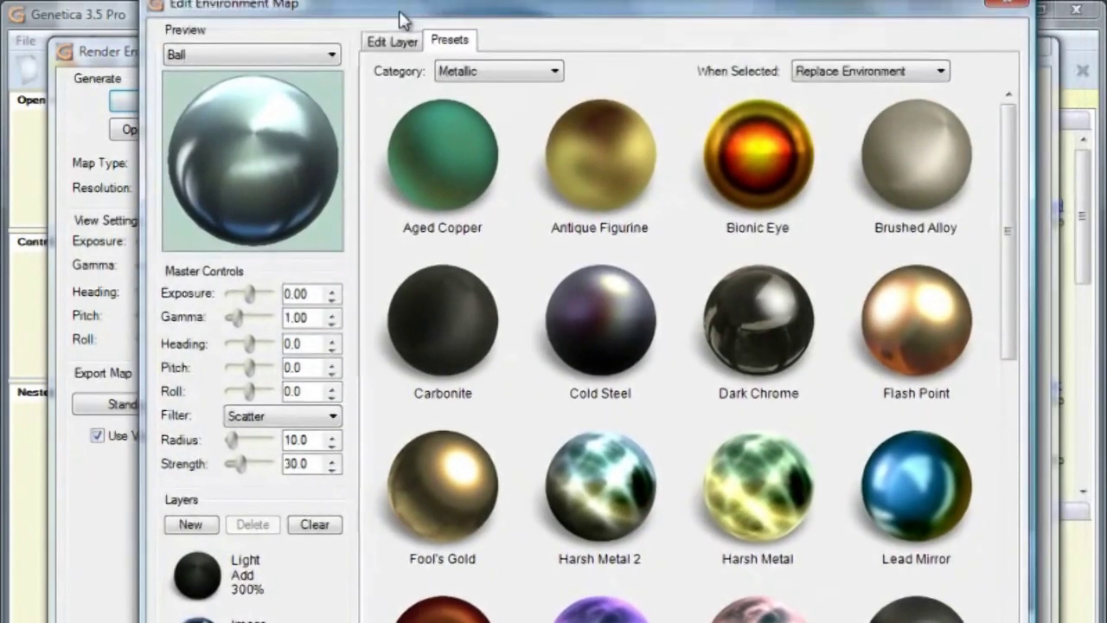
drag(401, 19, 391, 29)
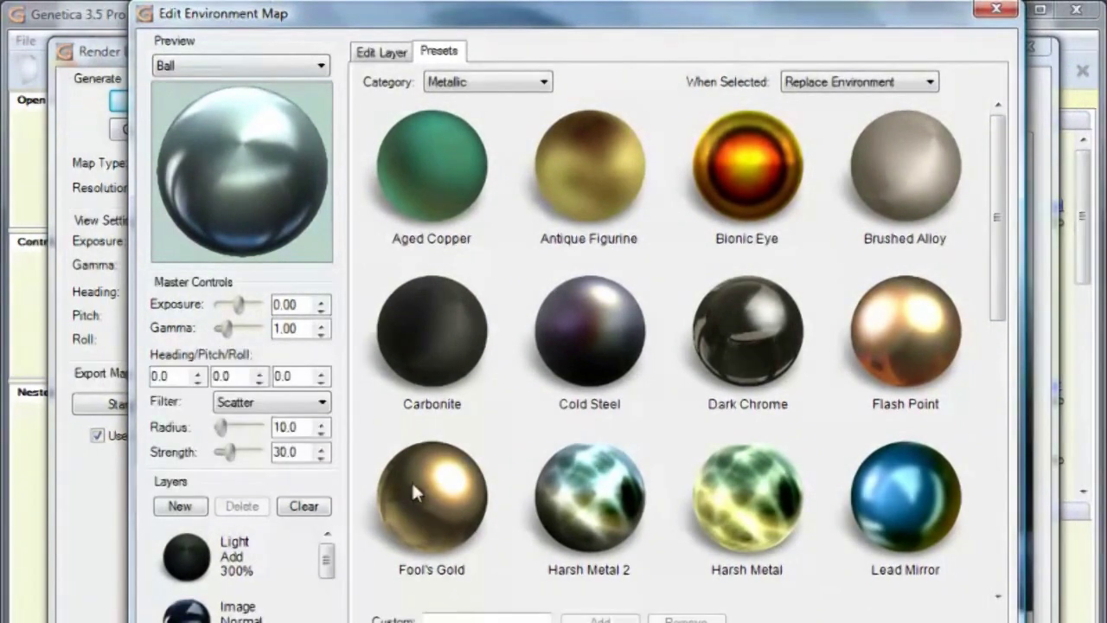
click(383, 54)
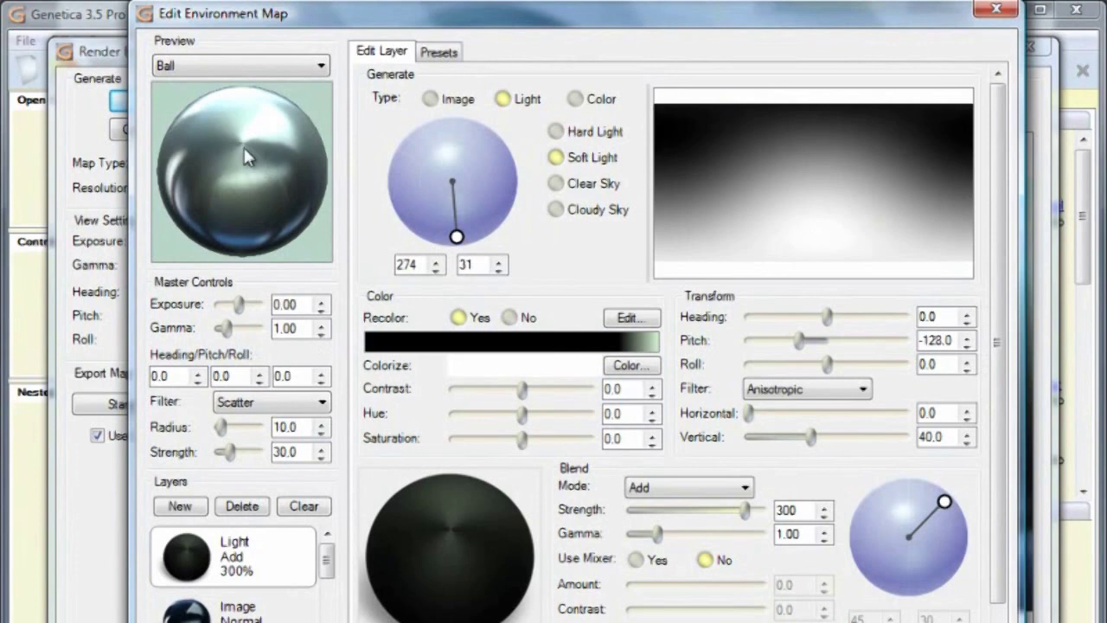
click(779, 391)
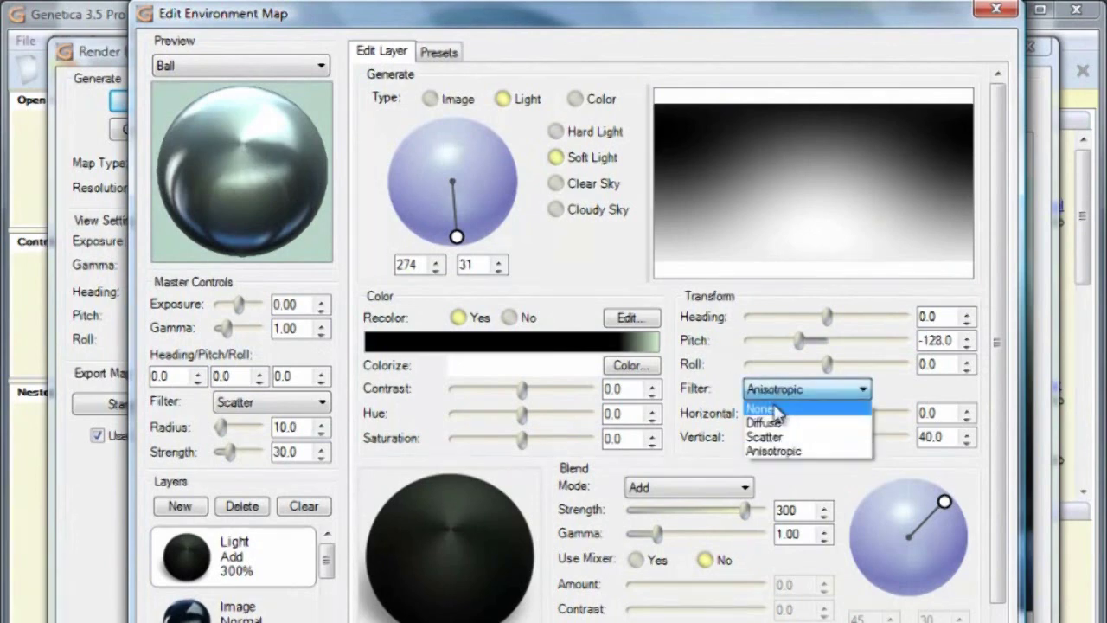
click(778, 424)
drag(792, 415, 767, 416)
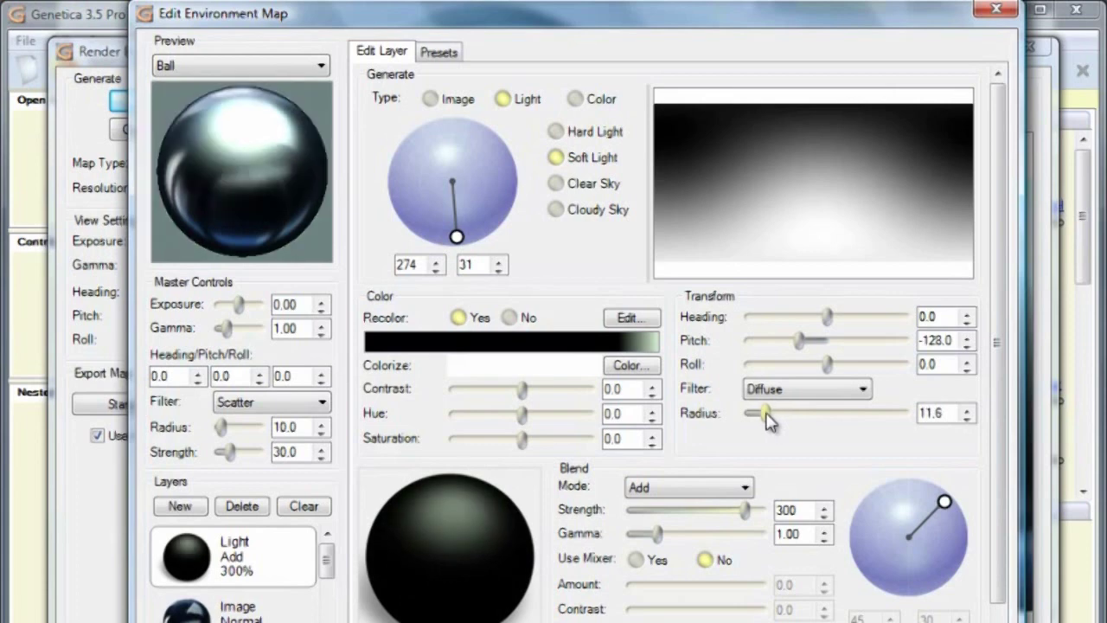
mouse_move(457, 237)
mouse_down()
mouse_move(475, 218)
mouse_move(459, 240)
mouse_up()
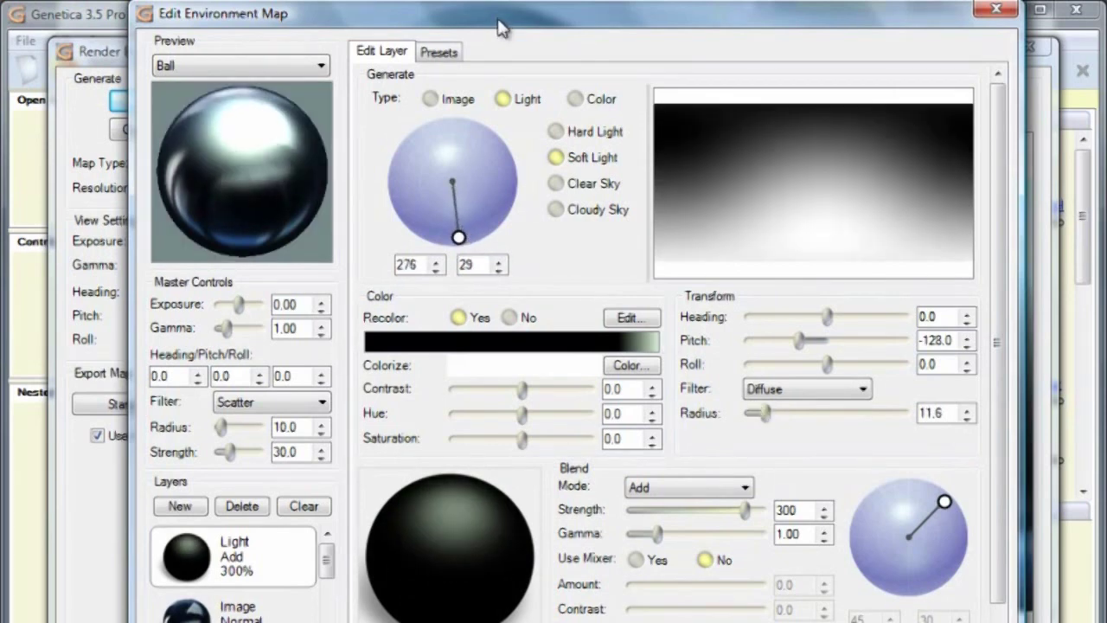
drag(499, 27, 478, 0)
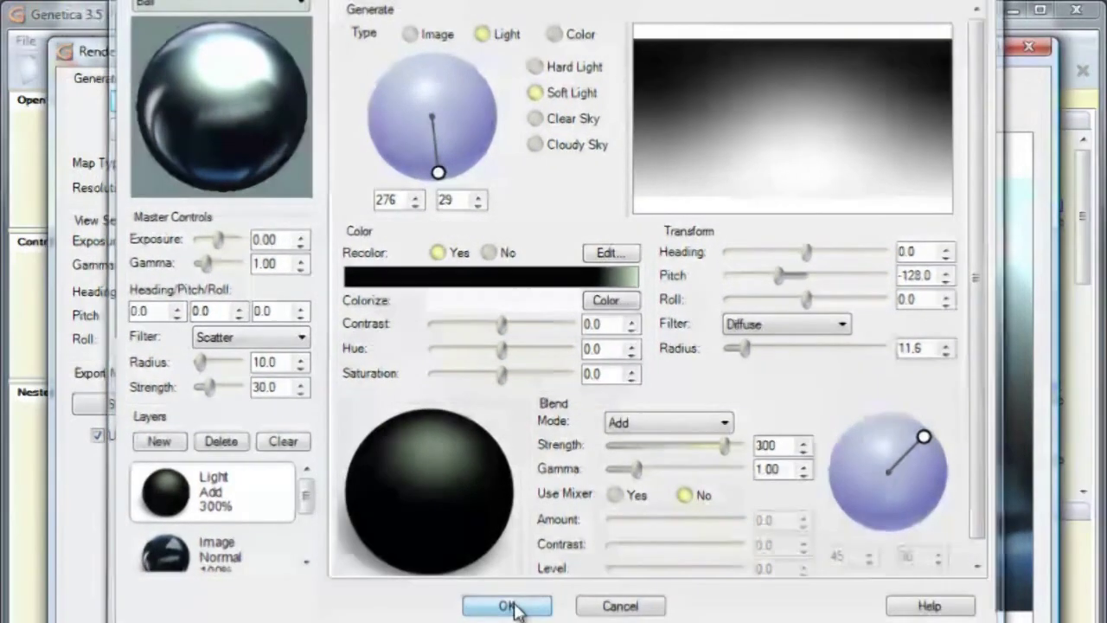
click(507, 606)
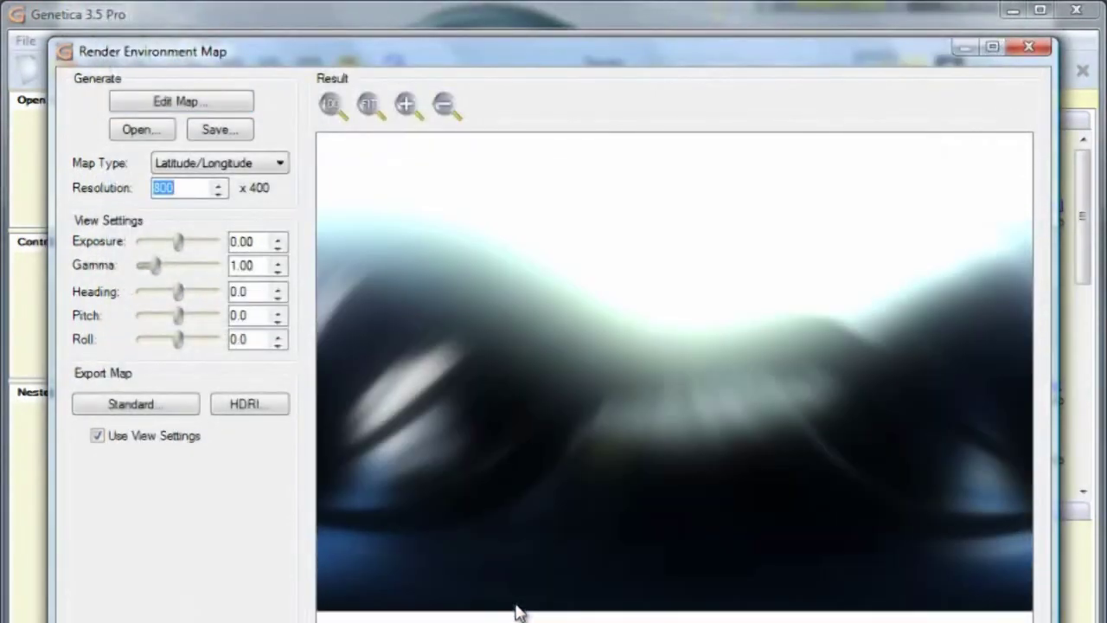
Export the revised map as a standard image named Rearden Metal 2.png in the iClone folder.
click(154, 407)
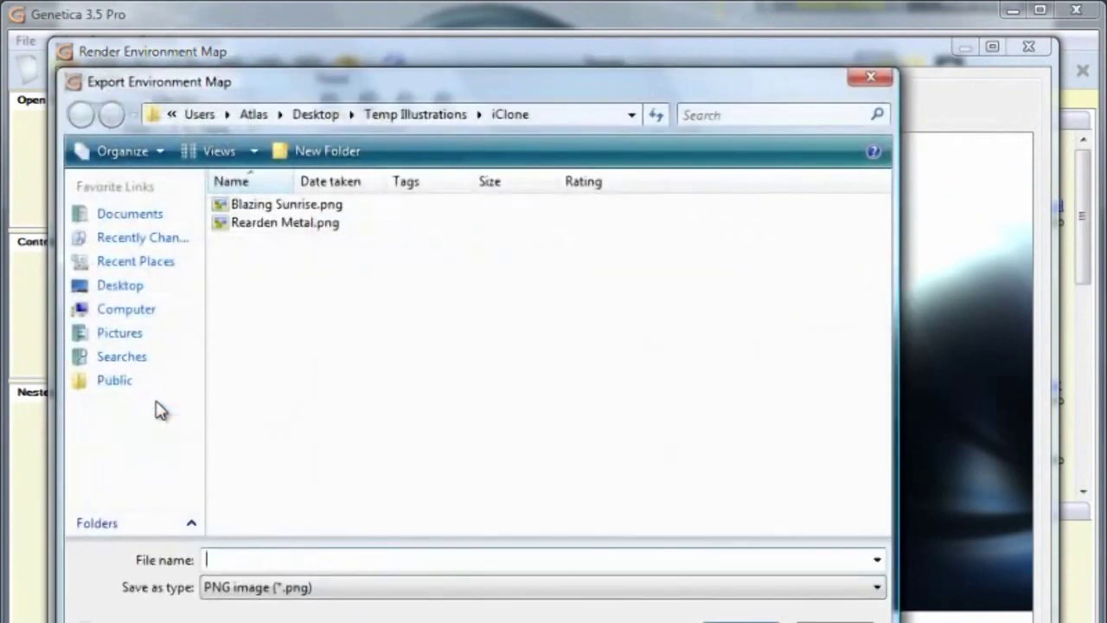
click(304, 227)
click(354, 558)
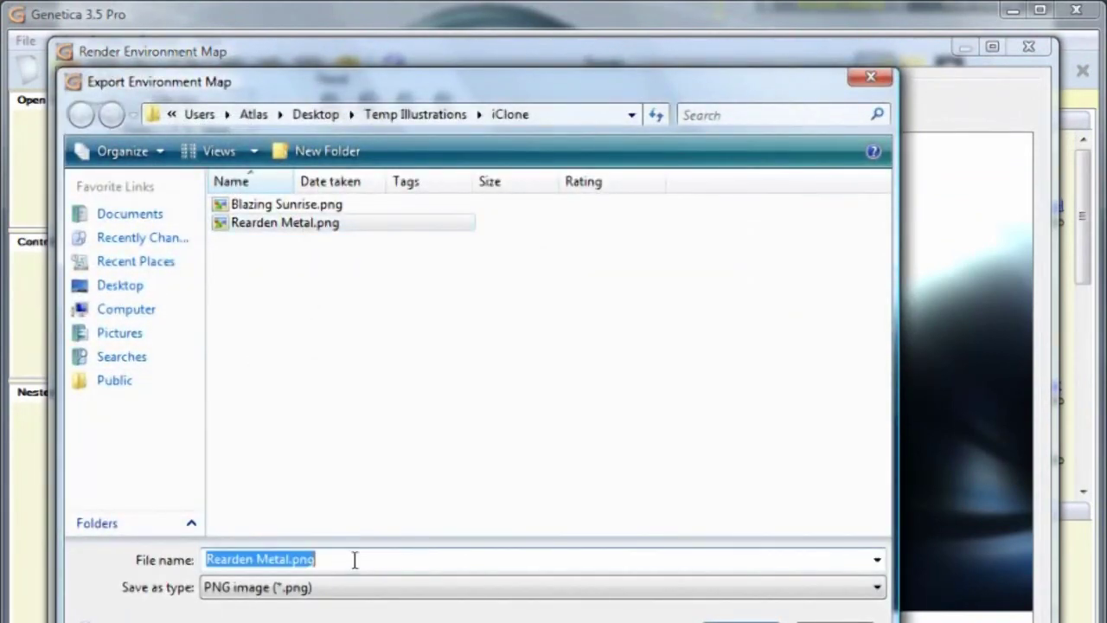
click(358, 559)
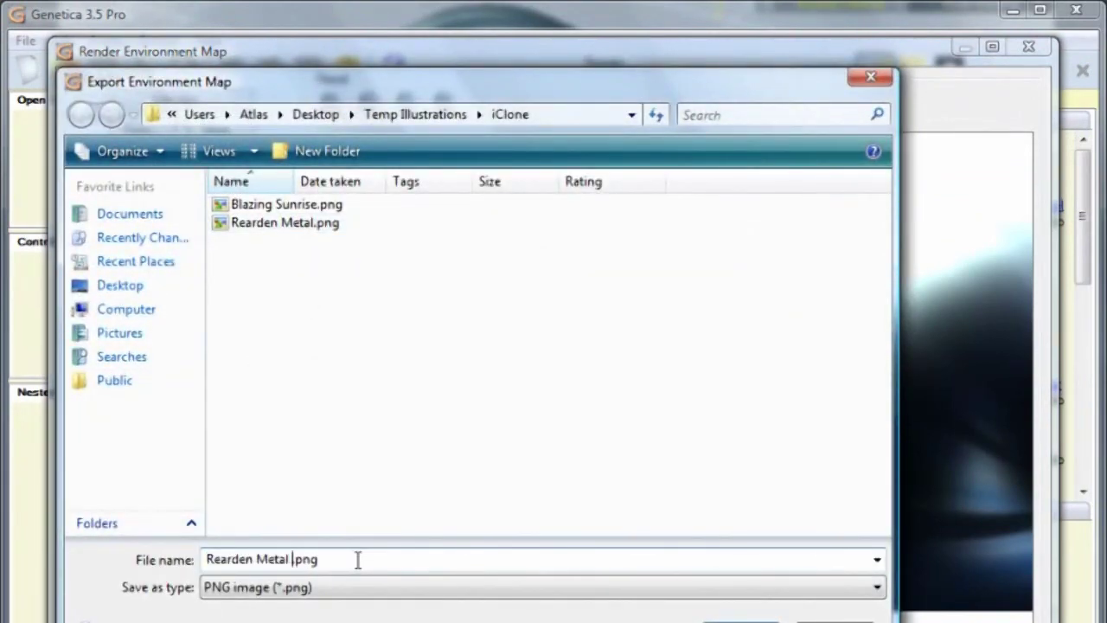
key(Return)
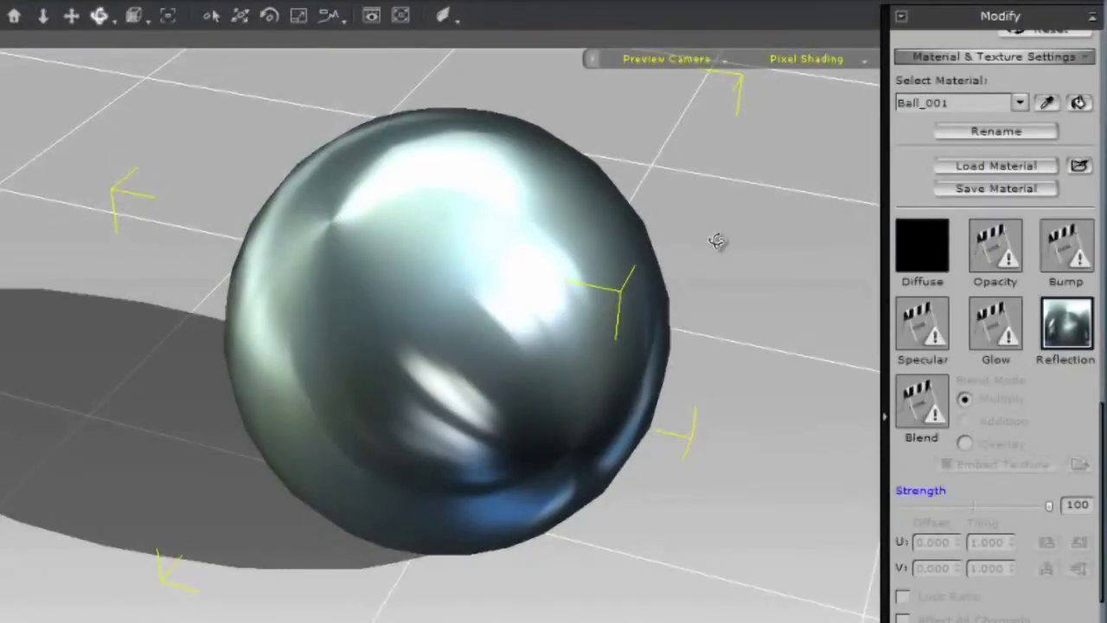
Load Rearden Metal 2.png into the ball's Reflection channel and orbit to check the result.
click(1075, 324)
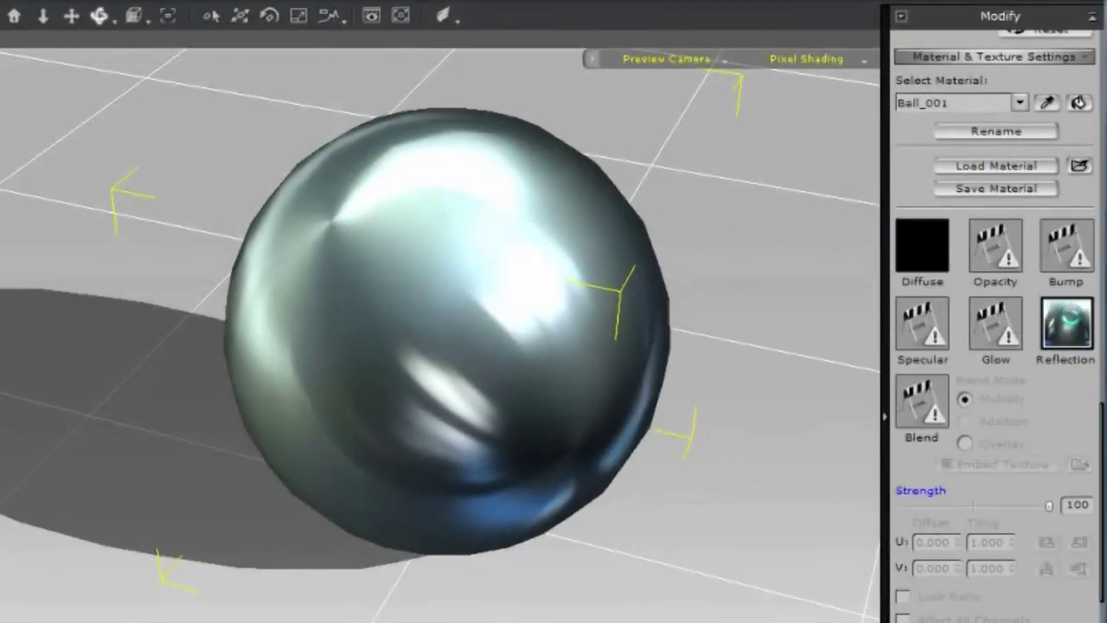
click(556, 216)
double_click(556, 217)
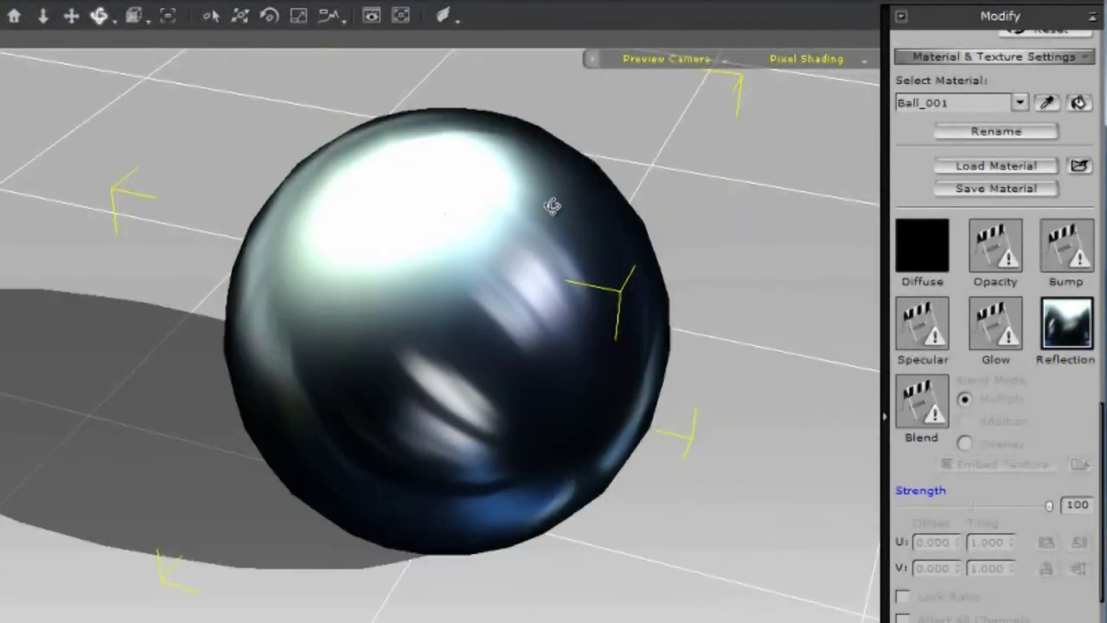
drag(386, 346, 374, 251)
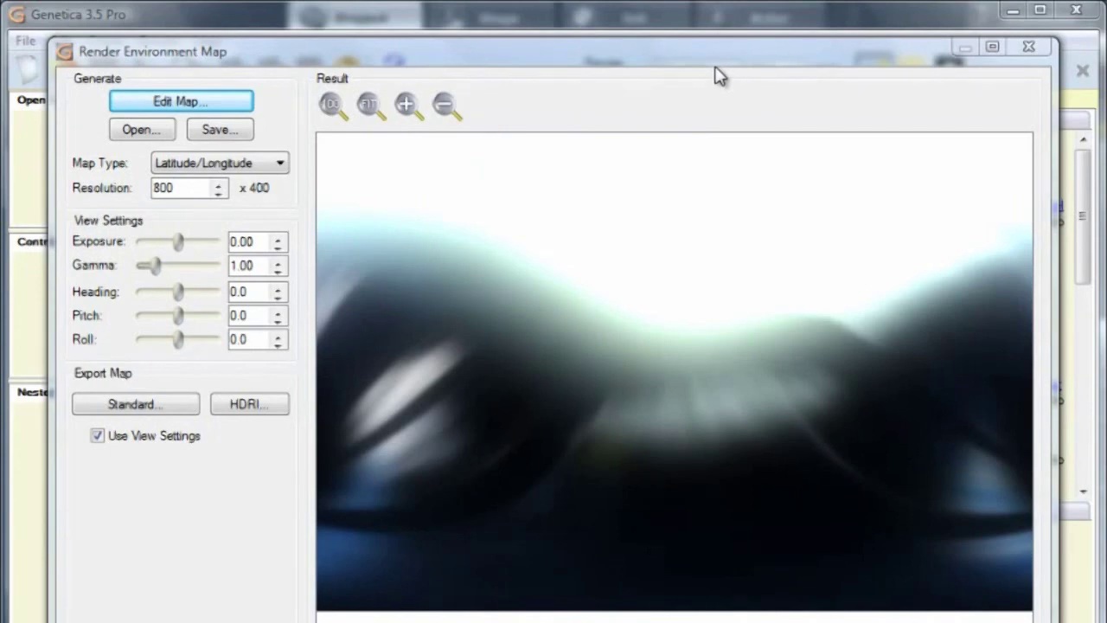
Apply the Shard preset to the environment map.
click(181, 108)
click(182, 106)
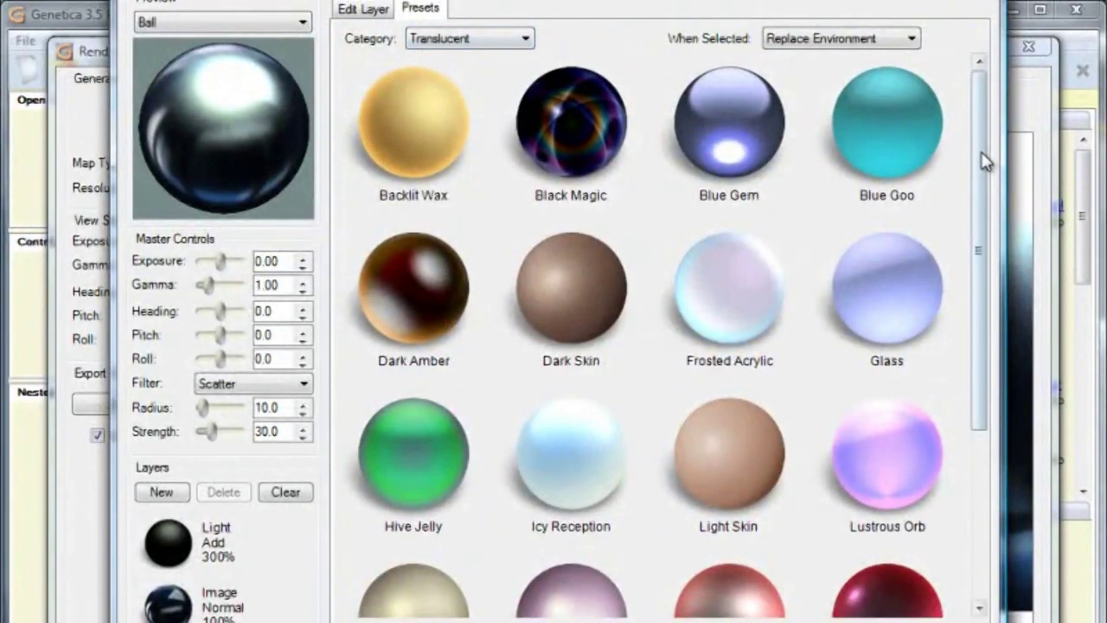
drag(984, 161, 983, 388)
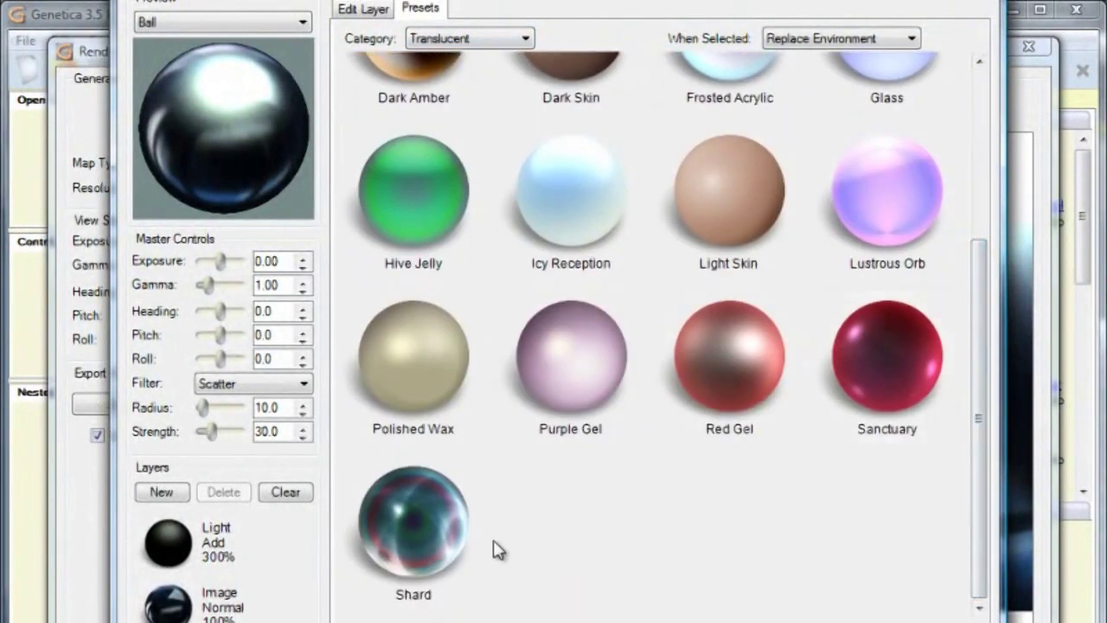
double_click(409, 534)
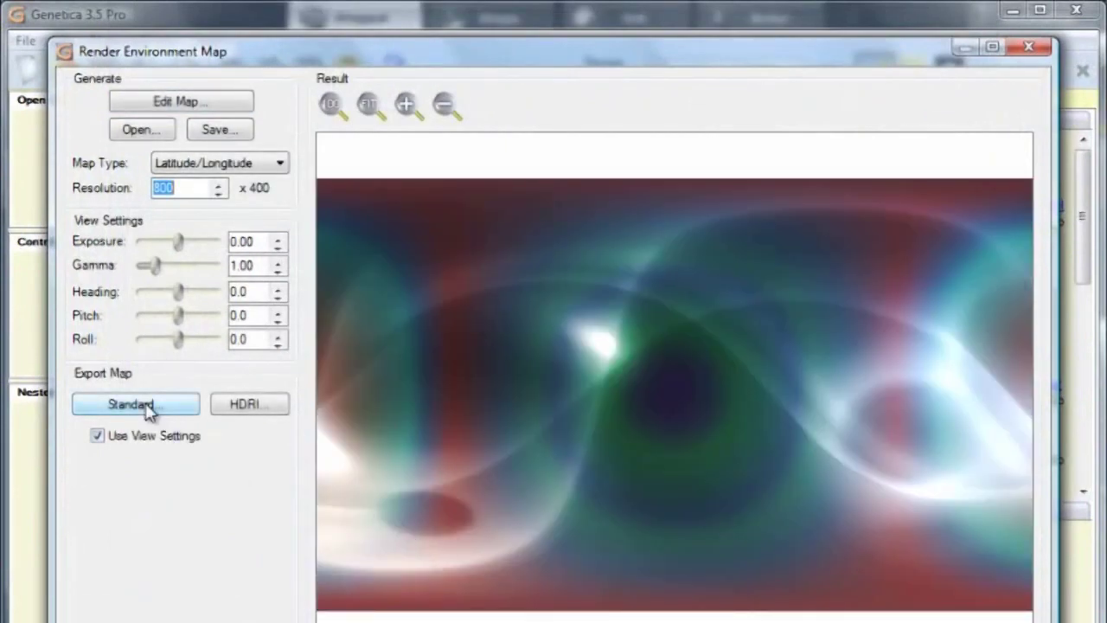
Export the environment map as a standard PNG named Shard.
click(147, 410)
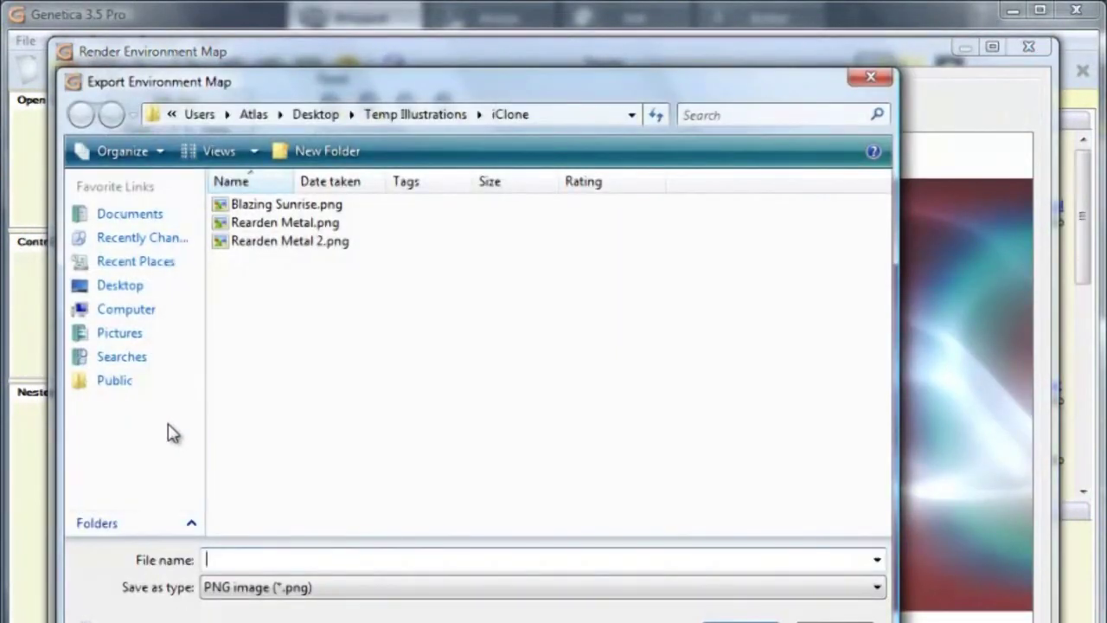
text(Shard)
key(Return)
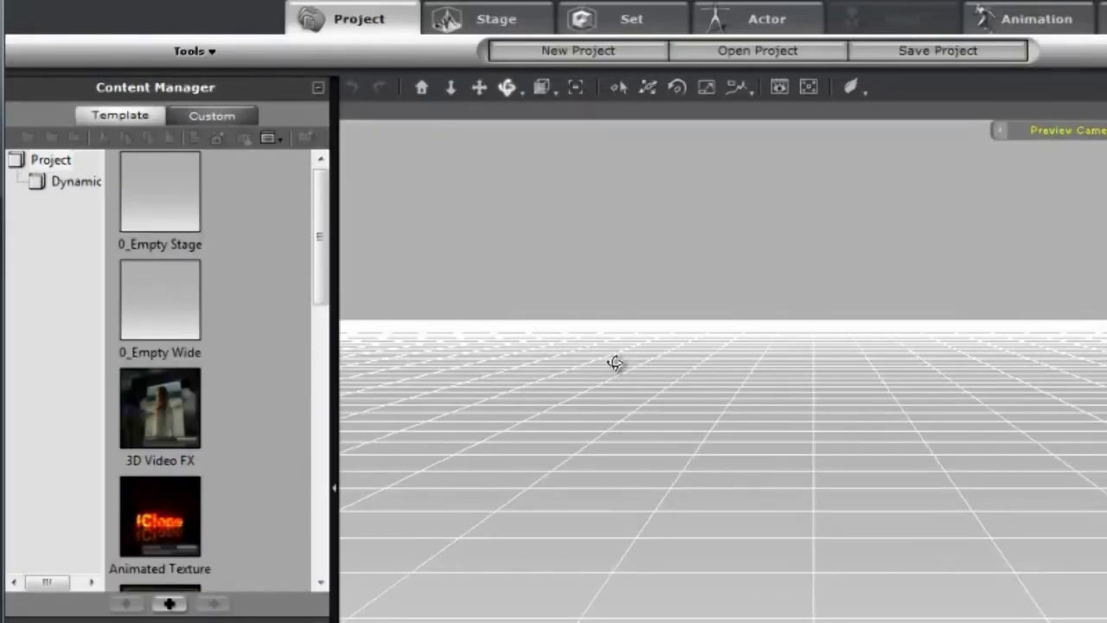
Place a Box_001 prop on the stage and dolly the camera in so it fills the view.
click(636, 18)
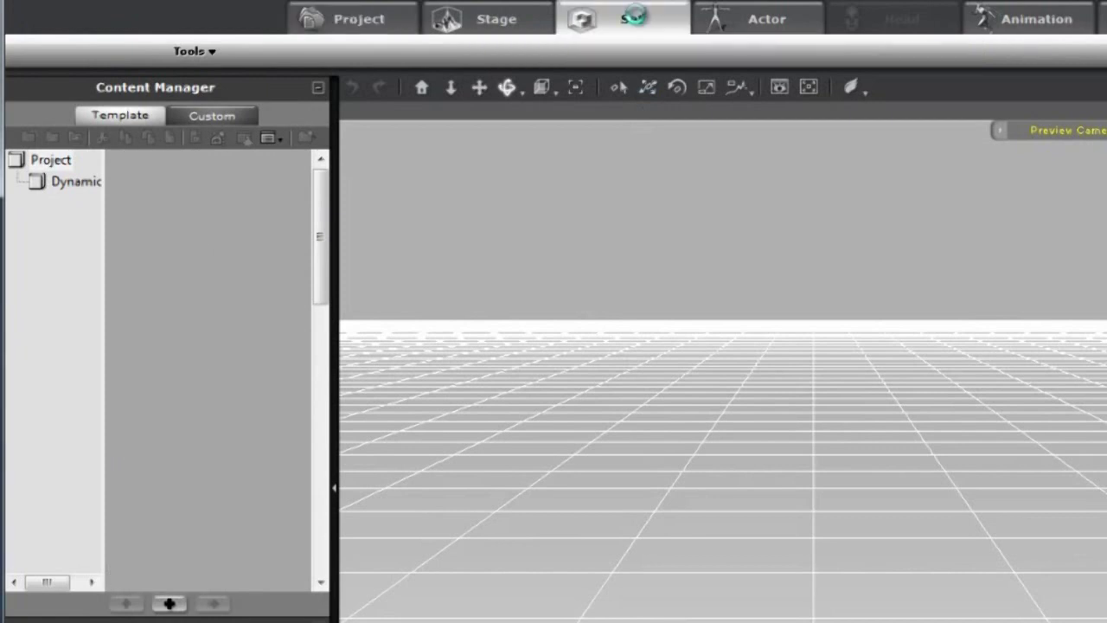
mouse_move(321, 208)
mouse_down()
mouse_move(320, 260)
mouse_move(321, 228)
mouse_up()
drag(154, 307, 814, 504)
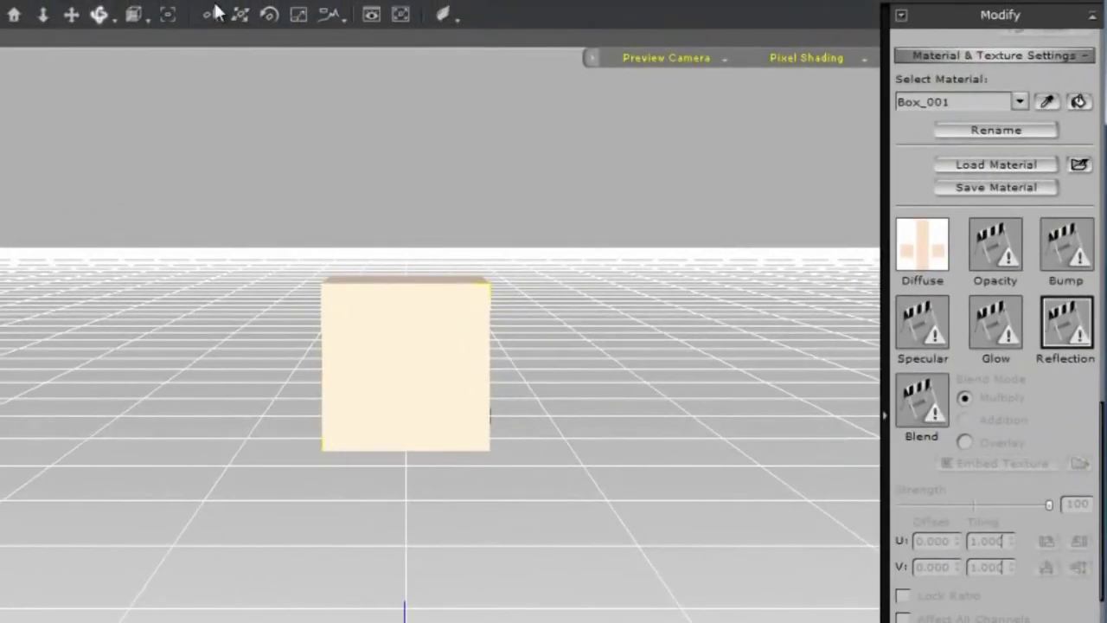
click(43, 16)
drag(358, 351, 434, 85)
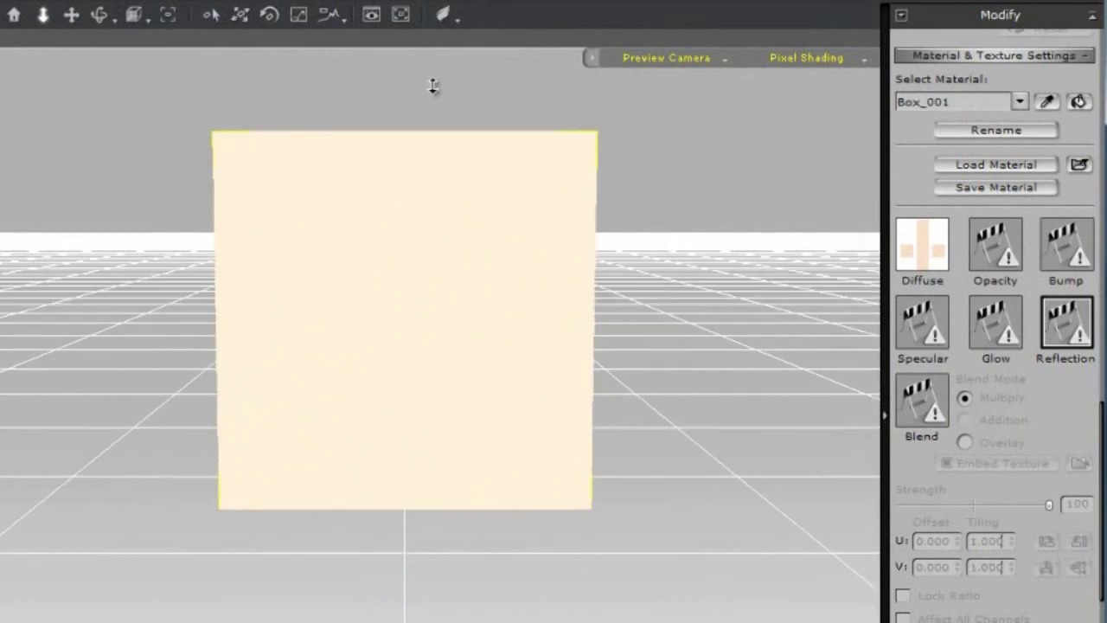
Give the box Black.jpg as its diffuse texture and Shard.png as its reflection map.
double_click(922, 247)
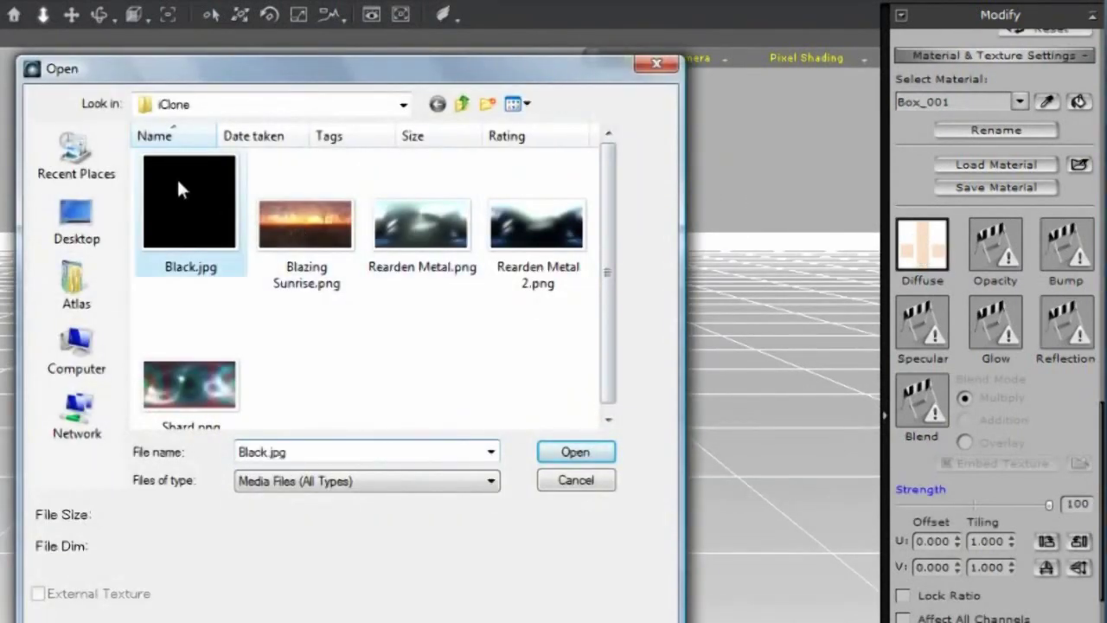
double_click(181, 185)
double_click(1070, 336)
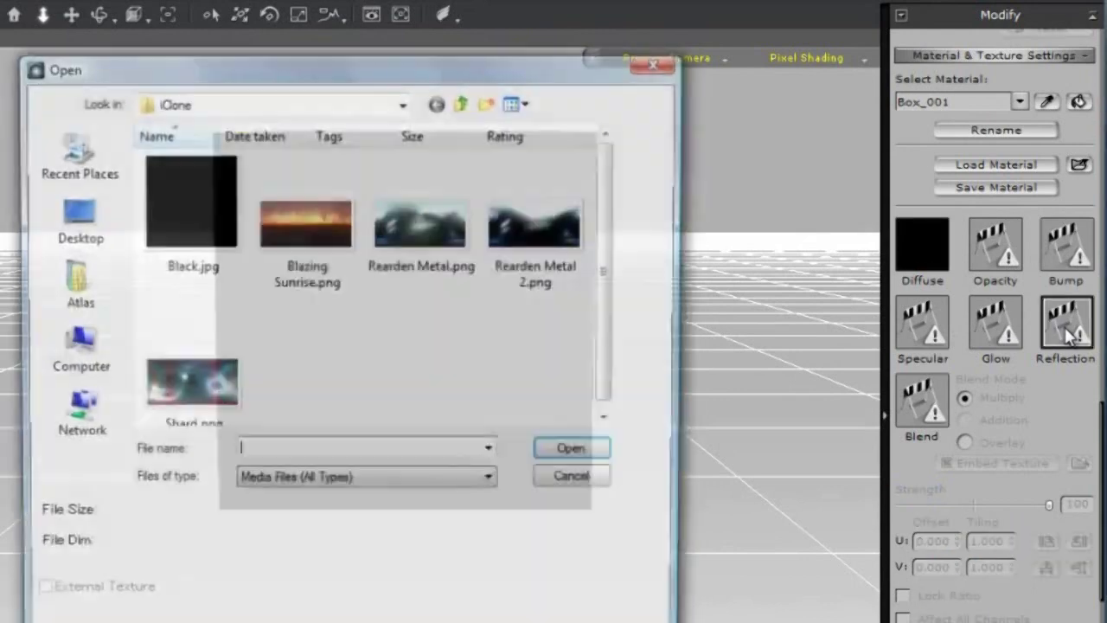
click(198, 387)
double_click(198, 387)
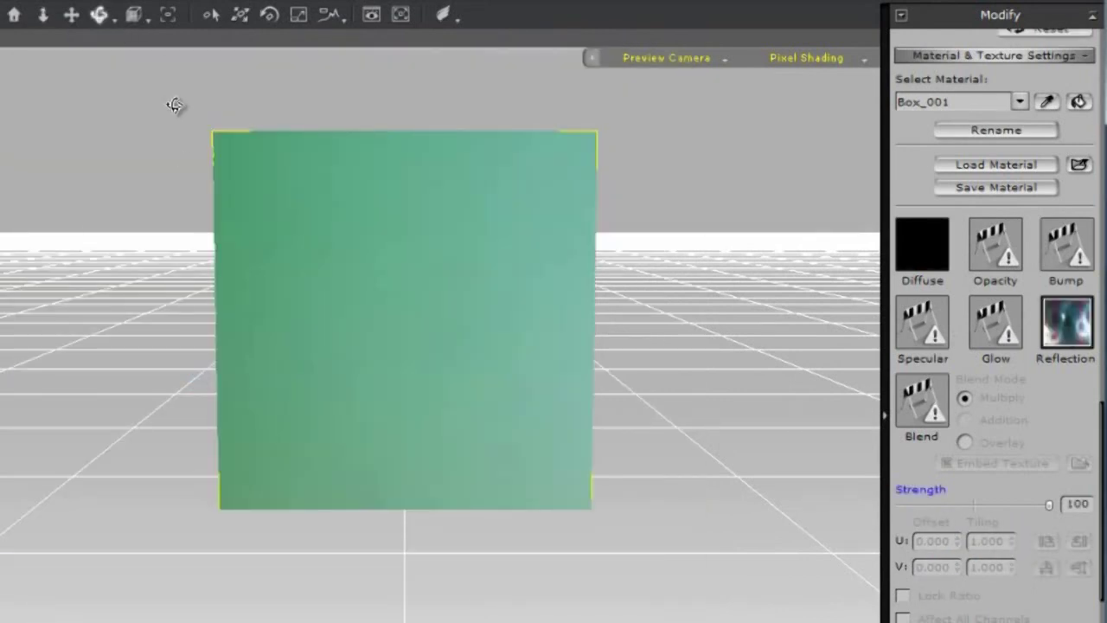
Orbit the camera to view the green reflective box at an angle.
mouse_move(199, 124)
mouse_down()
mouse_move(248, 259)
mouse_move(378, 519)
mouse_move(709, 507)
mouse_move(547, 245)
mouse_move(380, 341)
mouse_move(469, 435)
mouse_move(654, 403)
mouse_move(865, 338)
mouse_move(834, 306)
mouse_move(460, 300)
mouse_move(143, 248)
mouse_move(465, 408)
mouse_move(9, 357)
mouse_move(15, 168)
mouse_move(130, 60)
mouse_move(374, 45)
mouse_move(346, 130)
mouse_move(357, 83)
mouse_up()
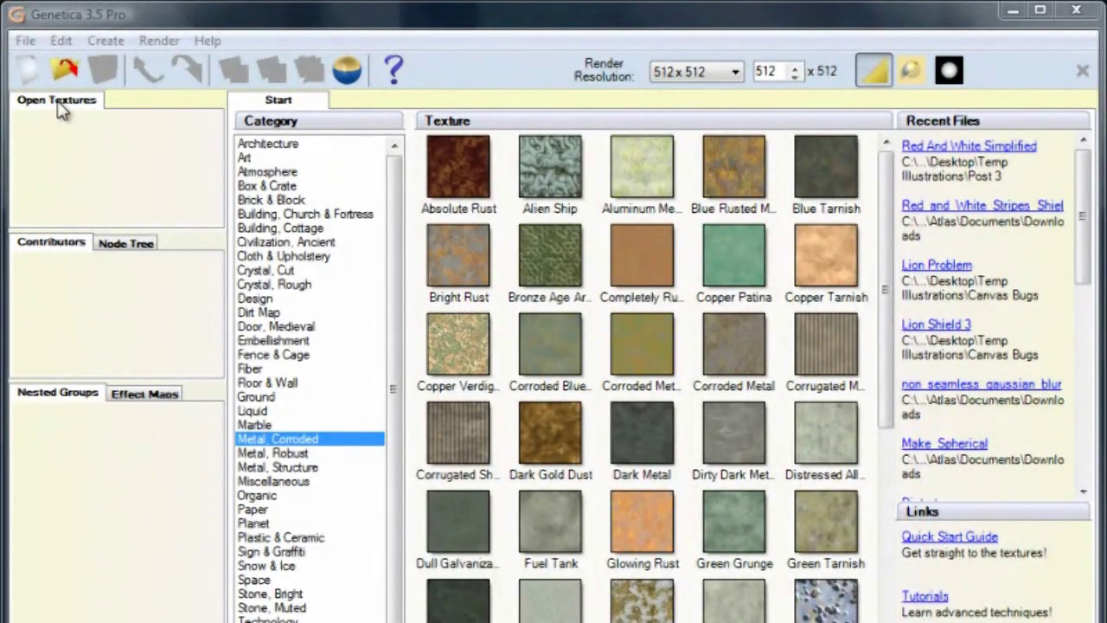
Create a new texture and fill its empty node with a Noise Lab node.
click(28, 71)
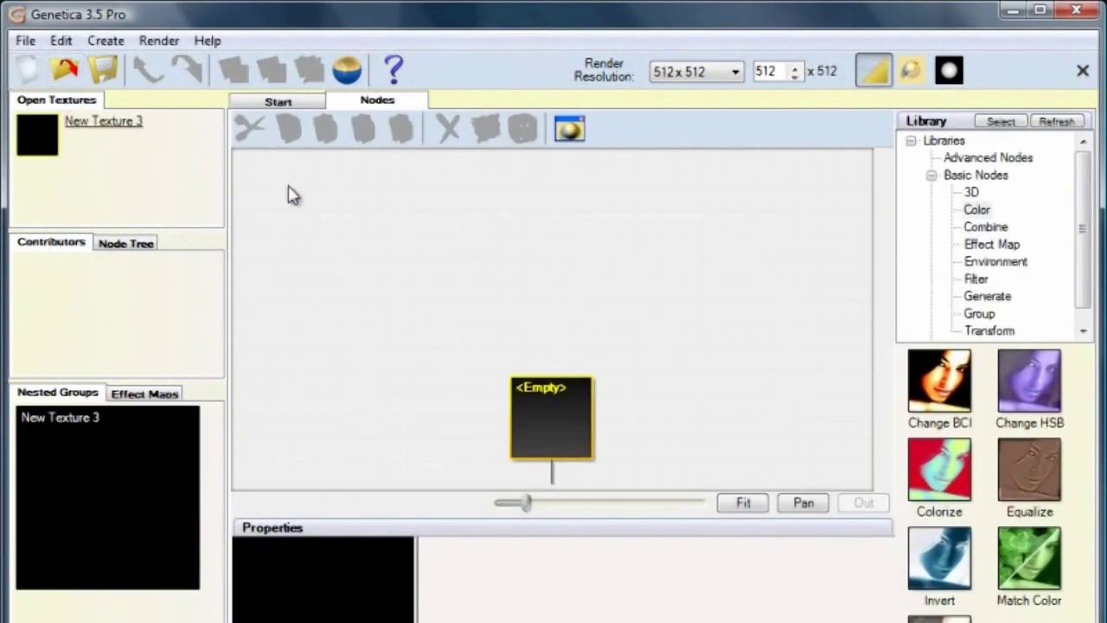
click(975, 159)
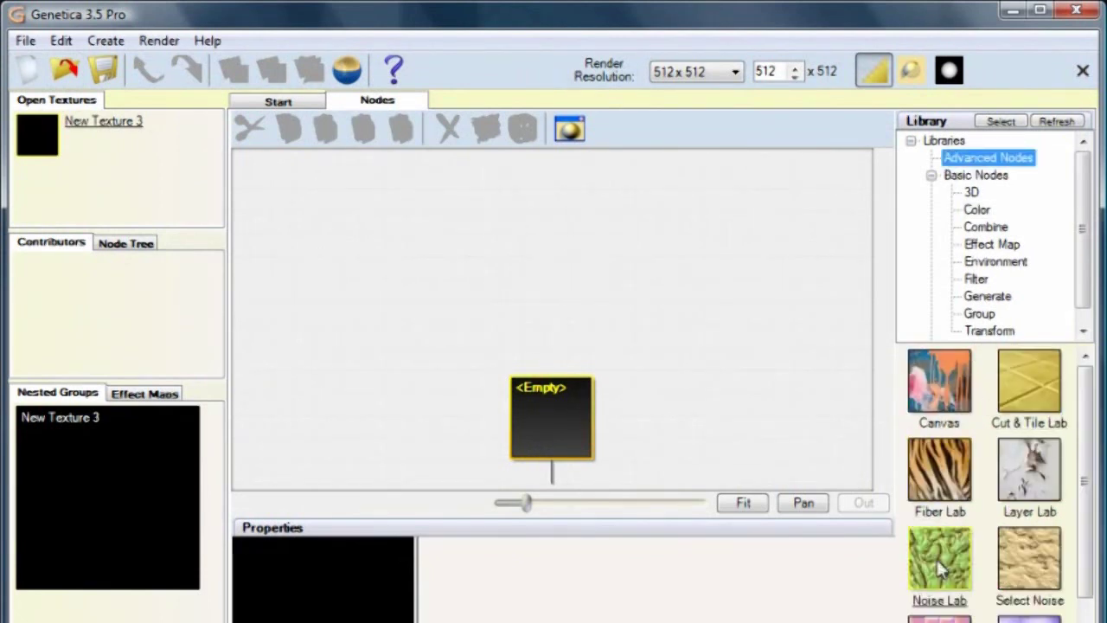
drag(939, 563, 603, 392)
drag(551, 419, 551, 421)
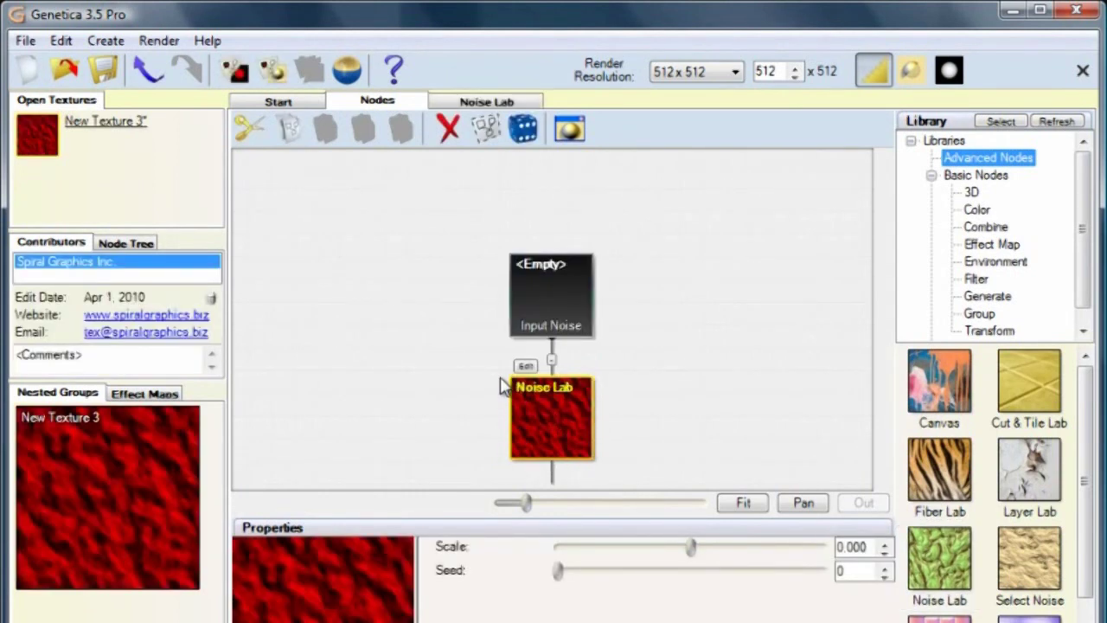
Insert a Colorize node below the Noise Lab, turning the noise grey.
click(979, 211)
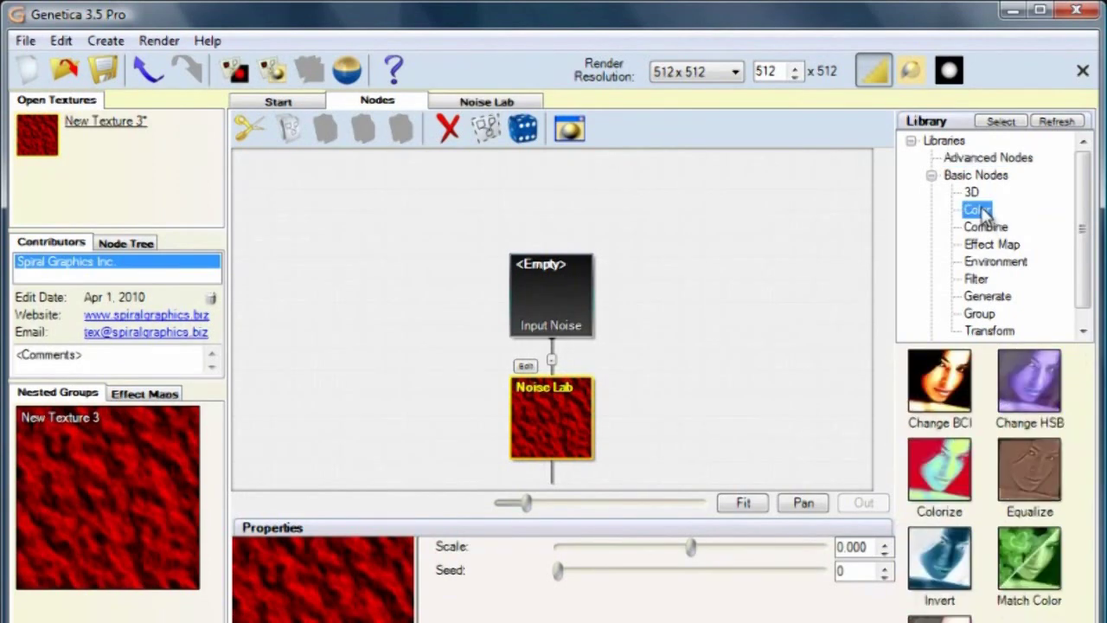
drag(949, 475, 557, 430)
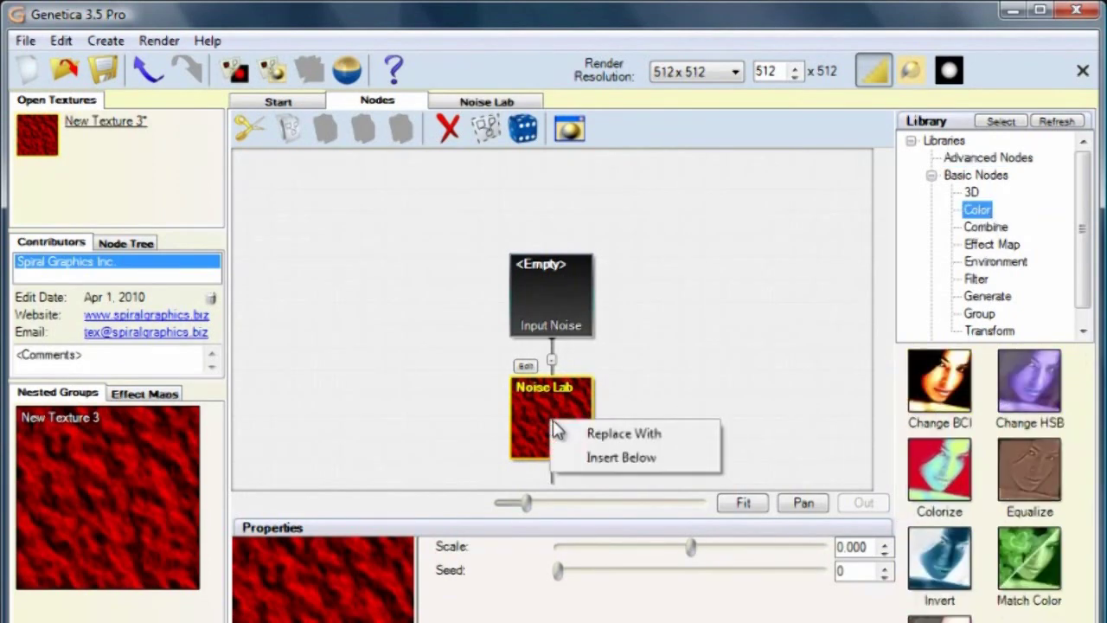
click(627, 458)
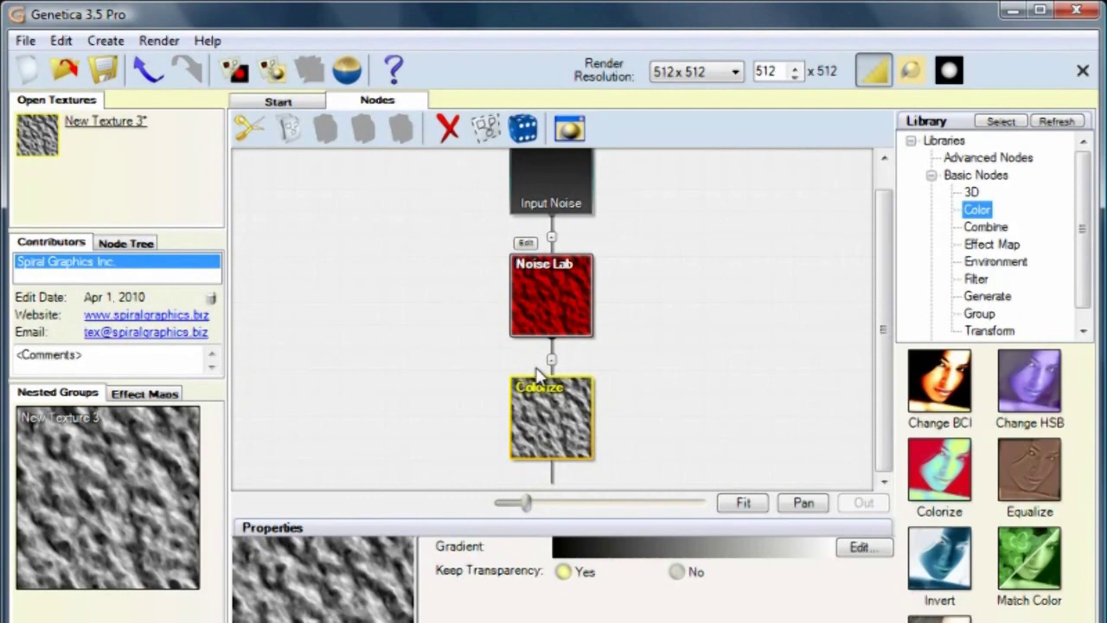
click(527, 245)
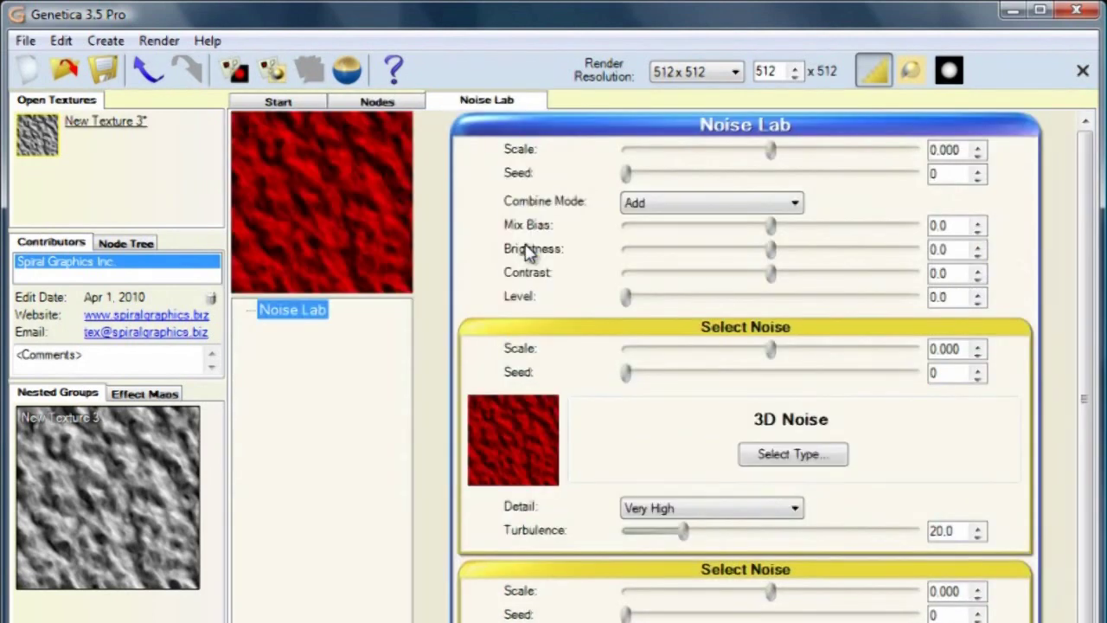
Switch the Noise Lab to Pattern noise, keeping the Byzantine 2 tiled design.
click(796, 455)
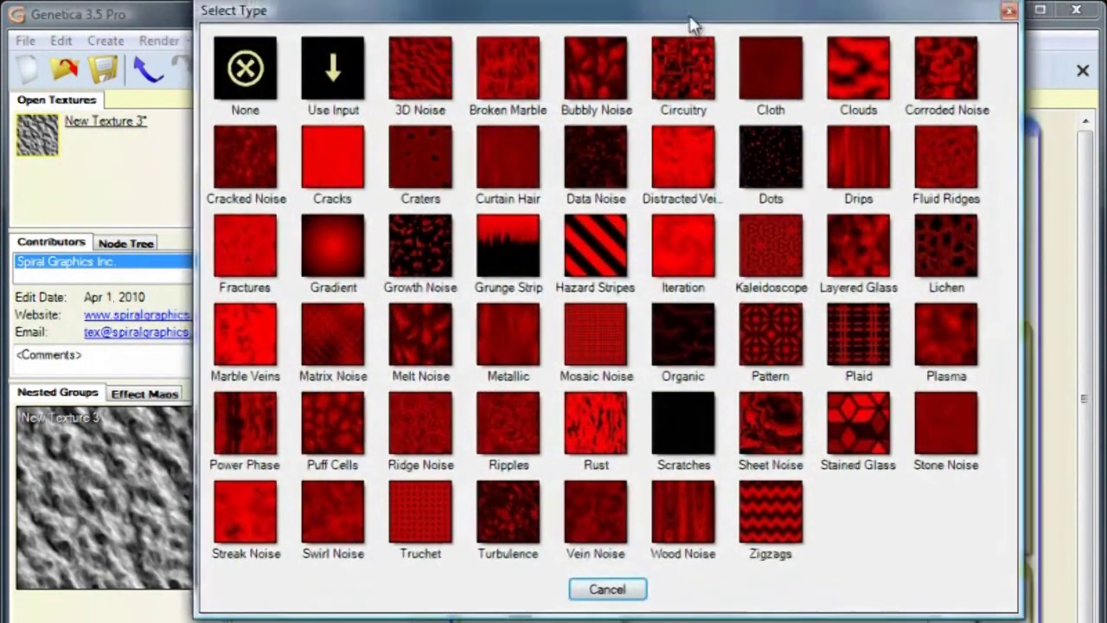
drag(692, 24, 646, 57)
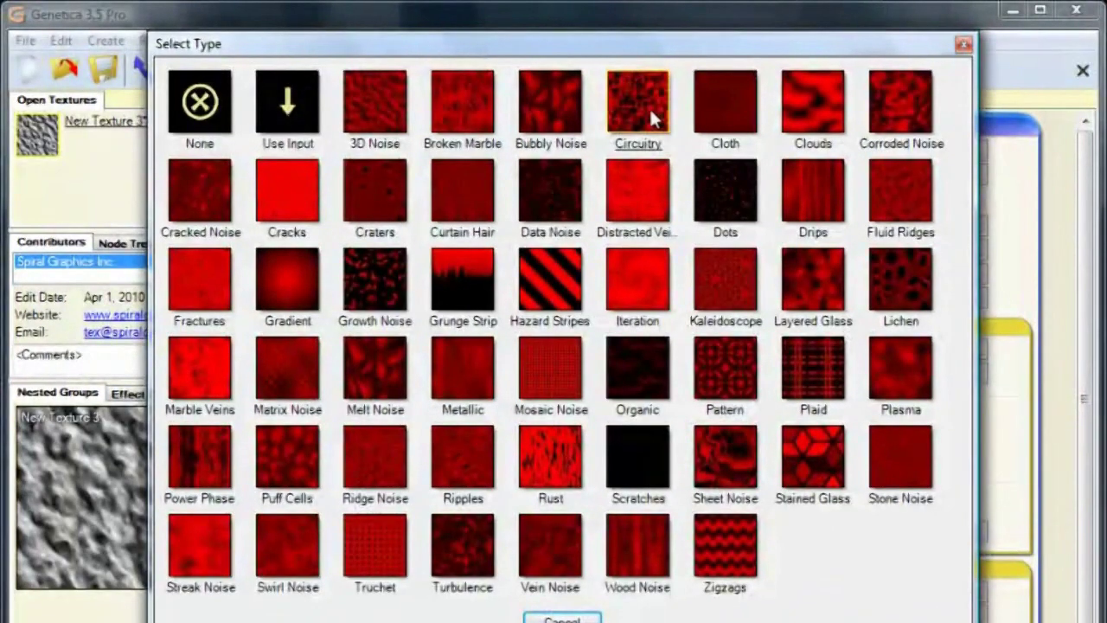
click(723, 372)
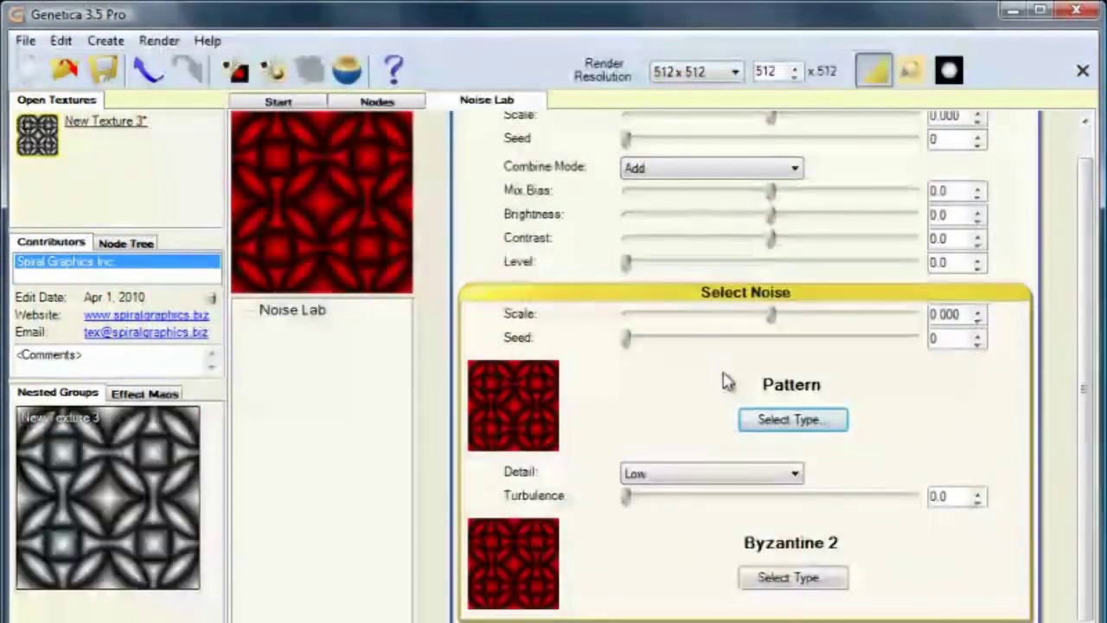
click(798, 585)
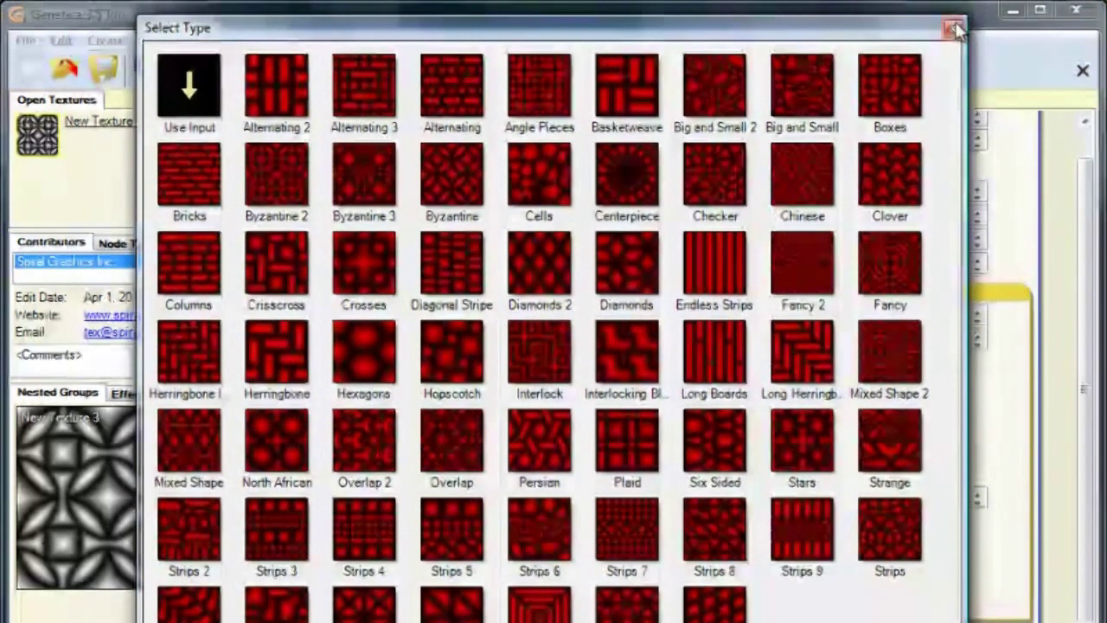
click(953, 29)
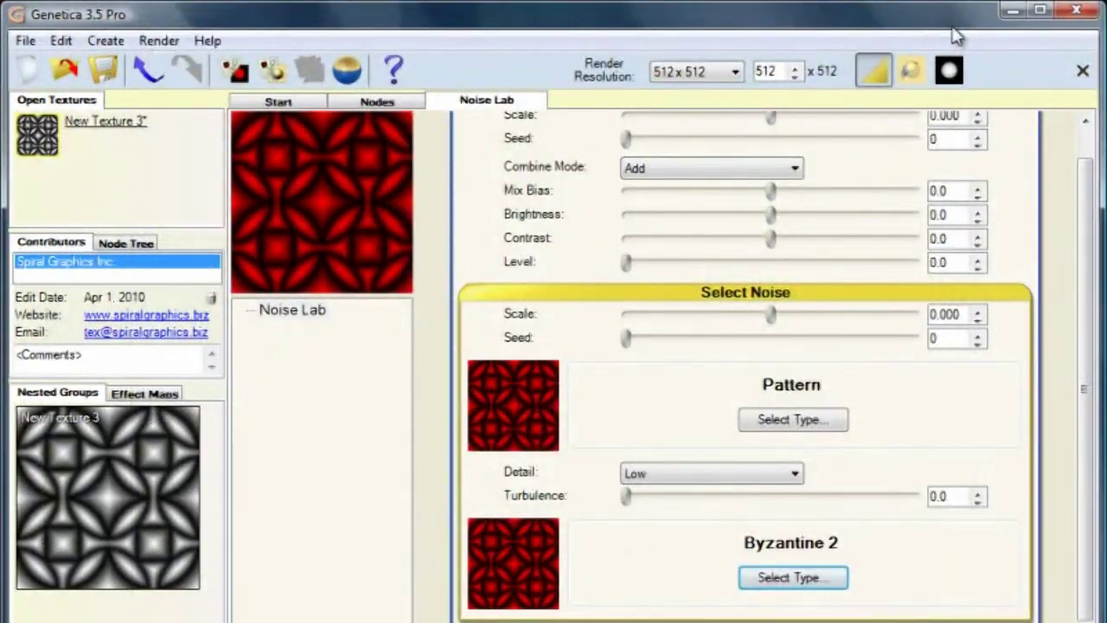
Render the pattern texture and export it as a PNG named Sci Fi Bump.
click(276, 76)
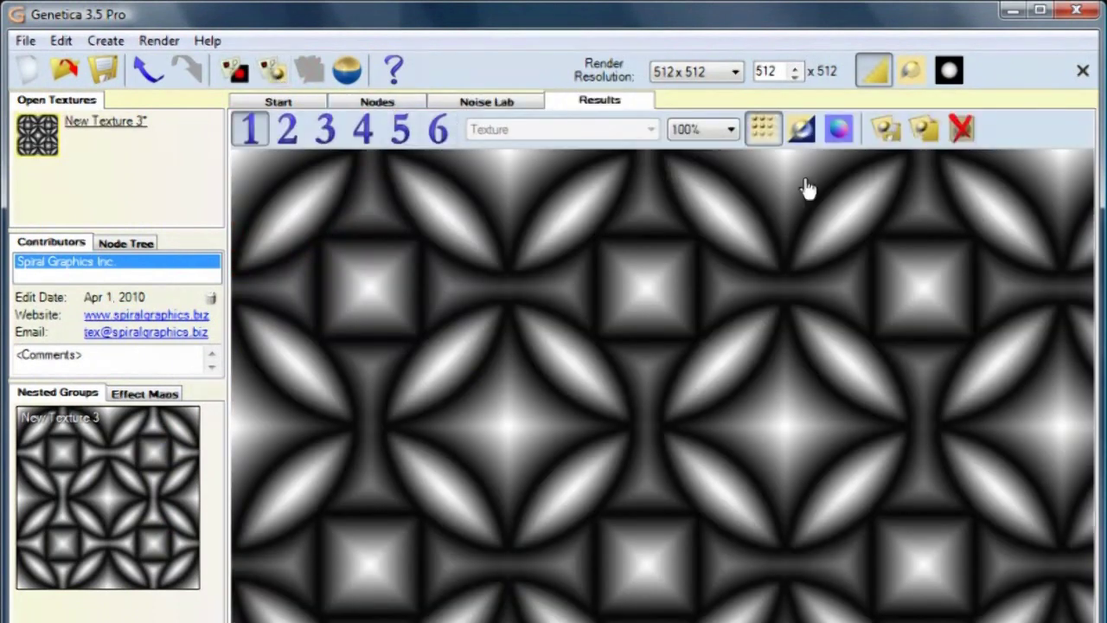
click(889, 131)
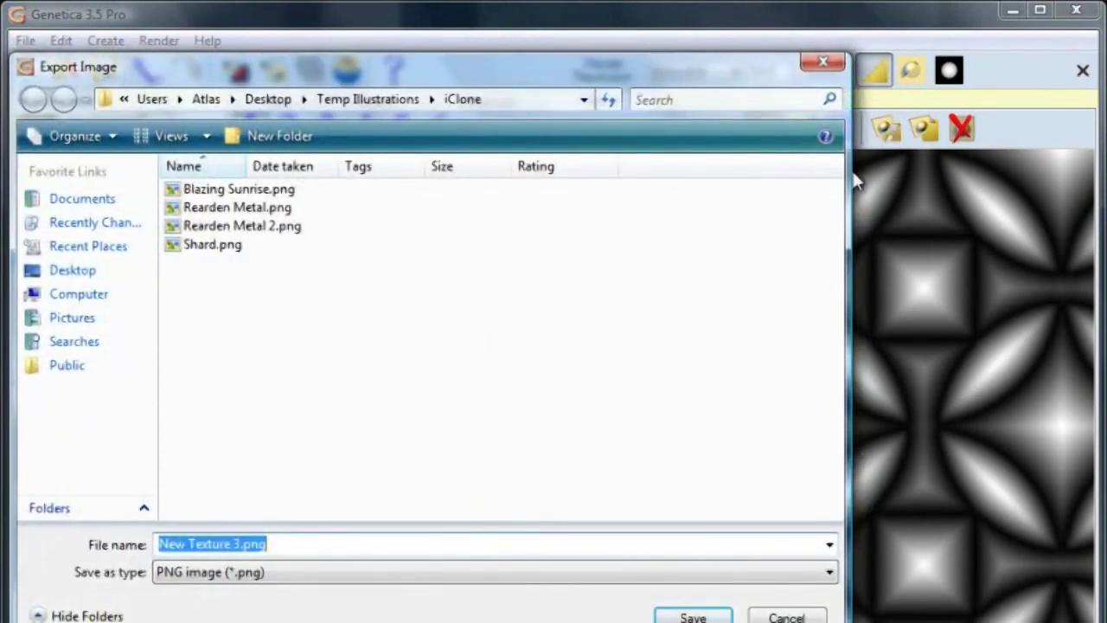
click(333, 539)
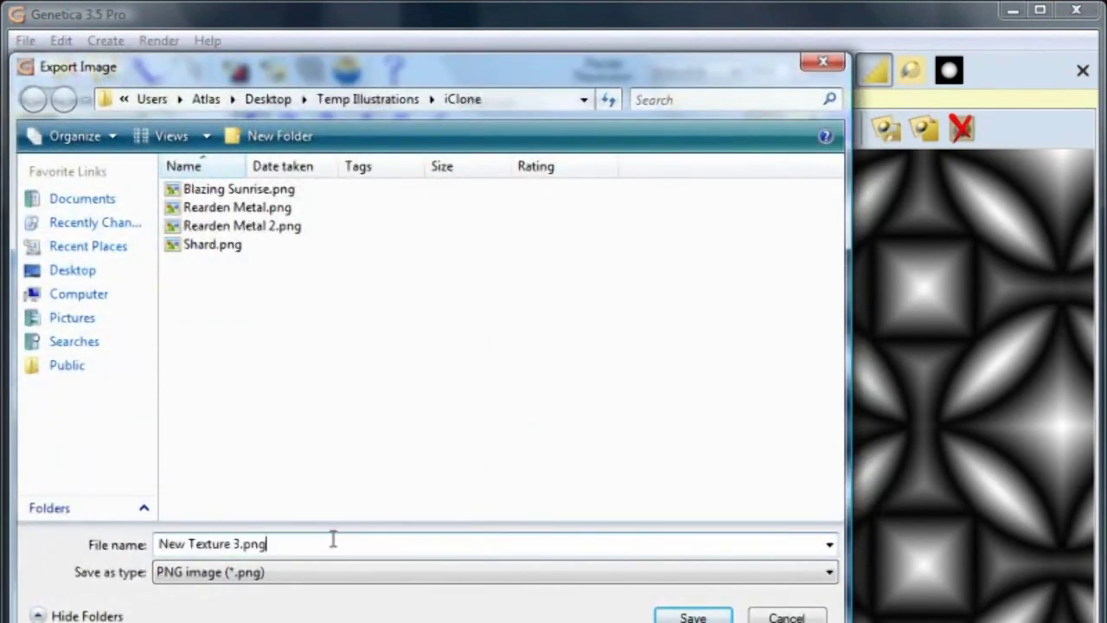
key(shift+Home)
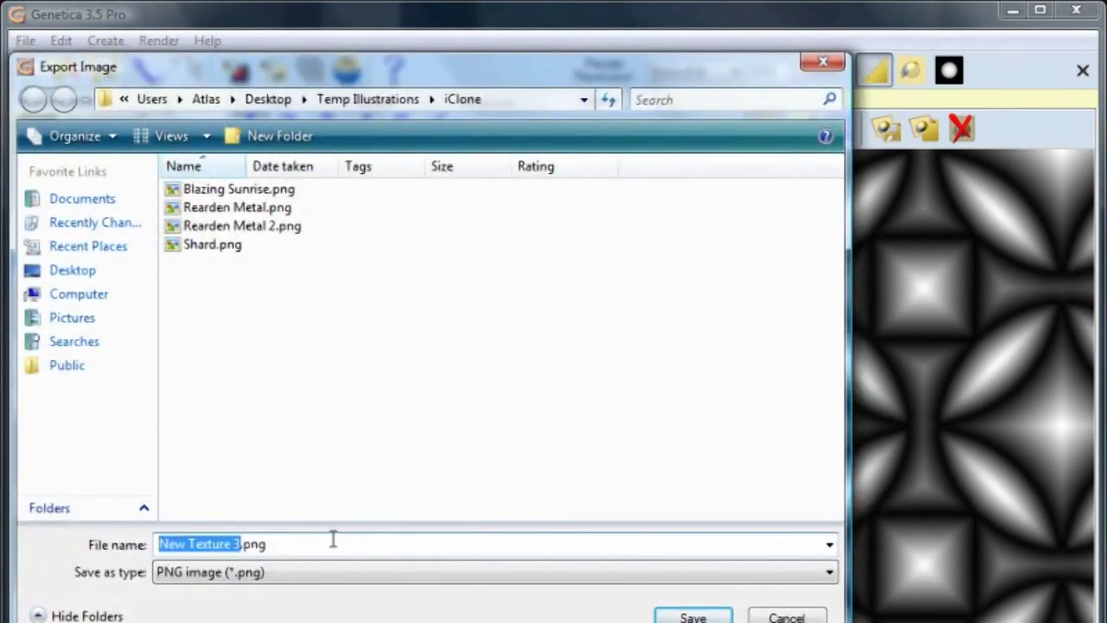
text(Sc)
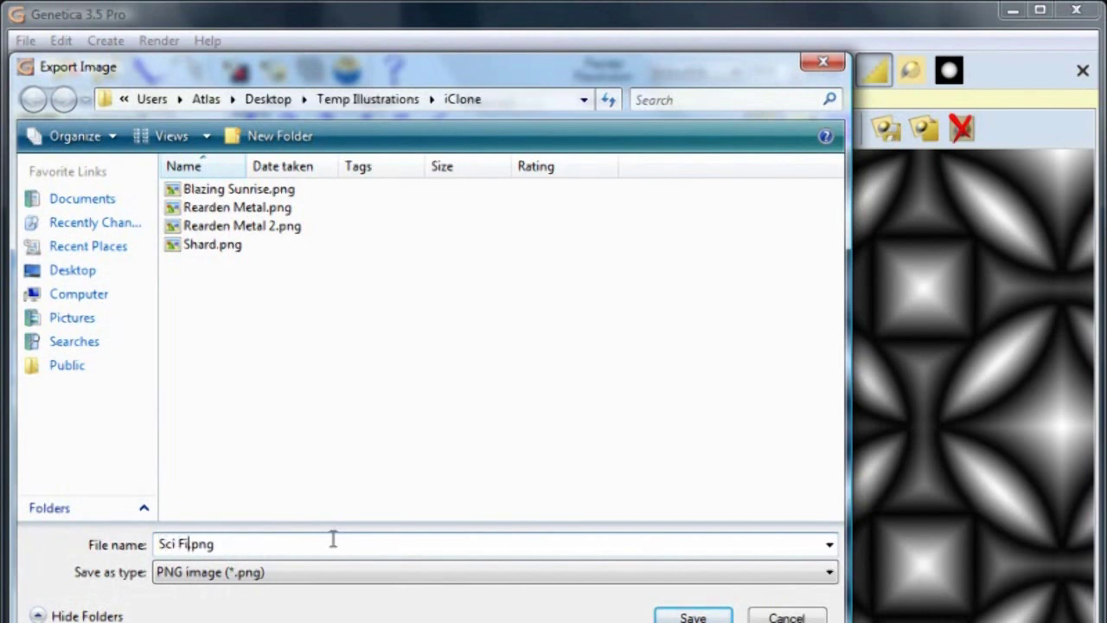
text(i Fi Bump)
key(Return)
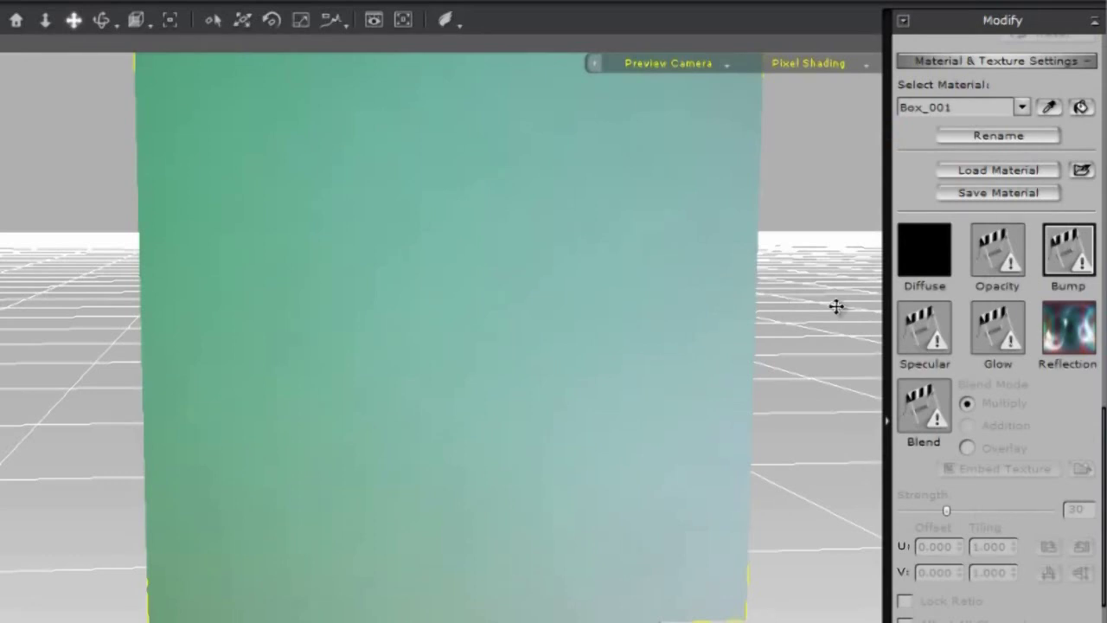
Load Sci Fi Bump.png into the box's Bump channel with Tiling U and V both at 10.
double_click(1070, 257)
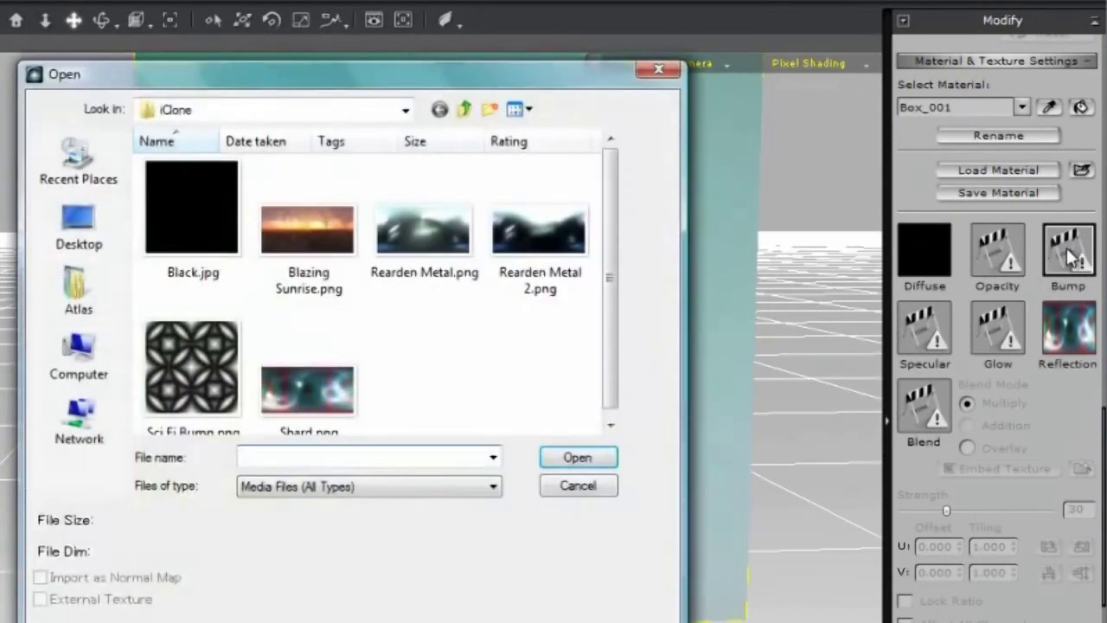
double_click(186, 362)
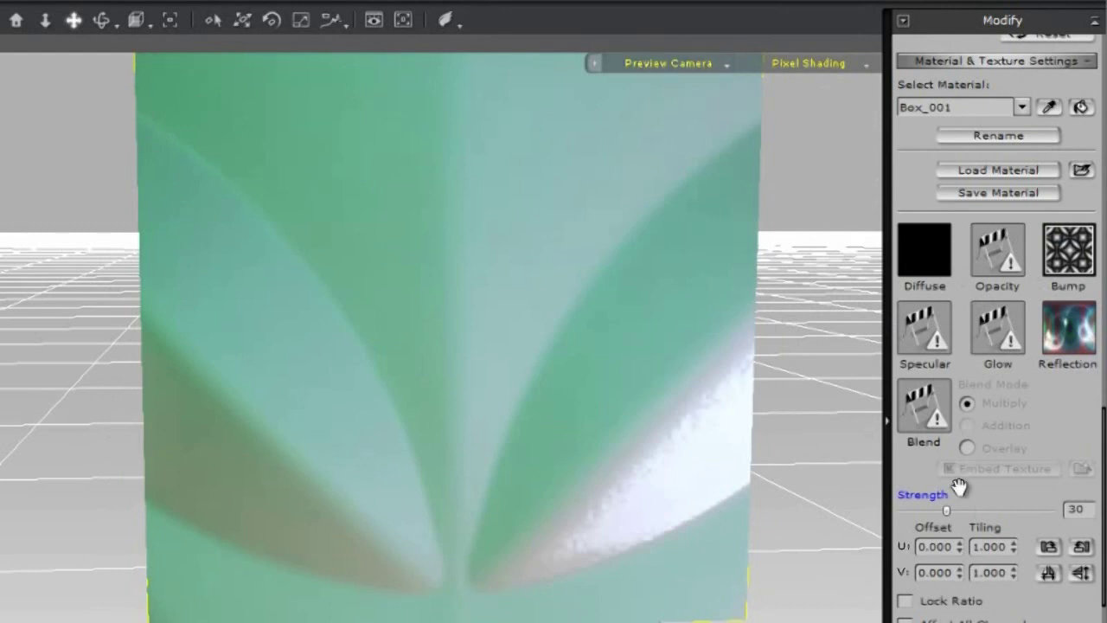
double_click(989, 546)
text(10)
key(Return)
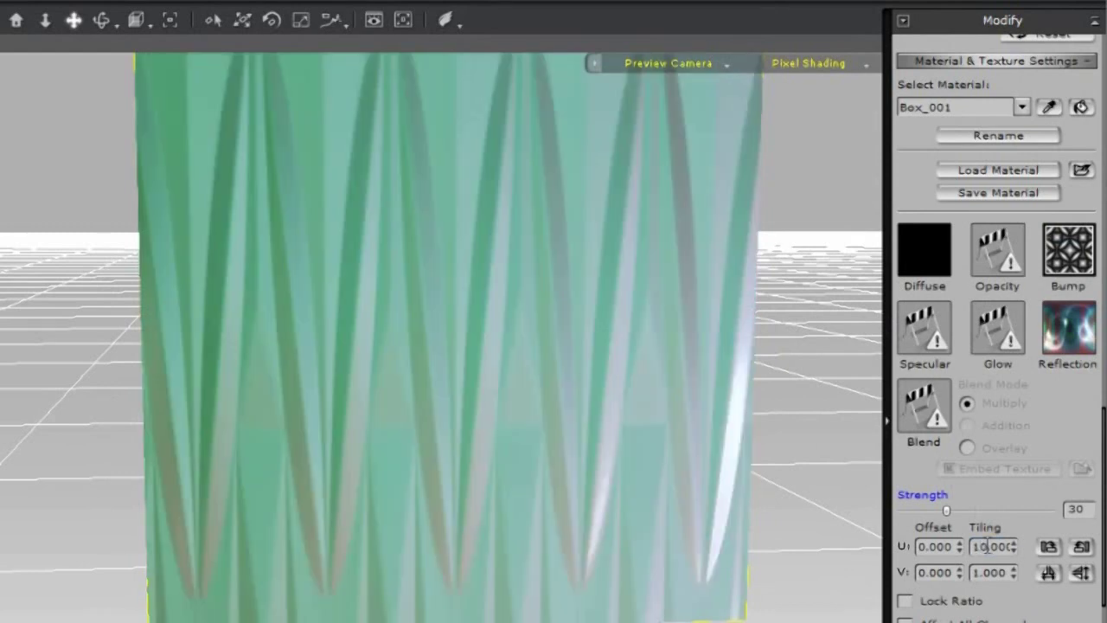
double_click(986, 572)
text(10)
key(Return)
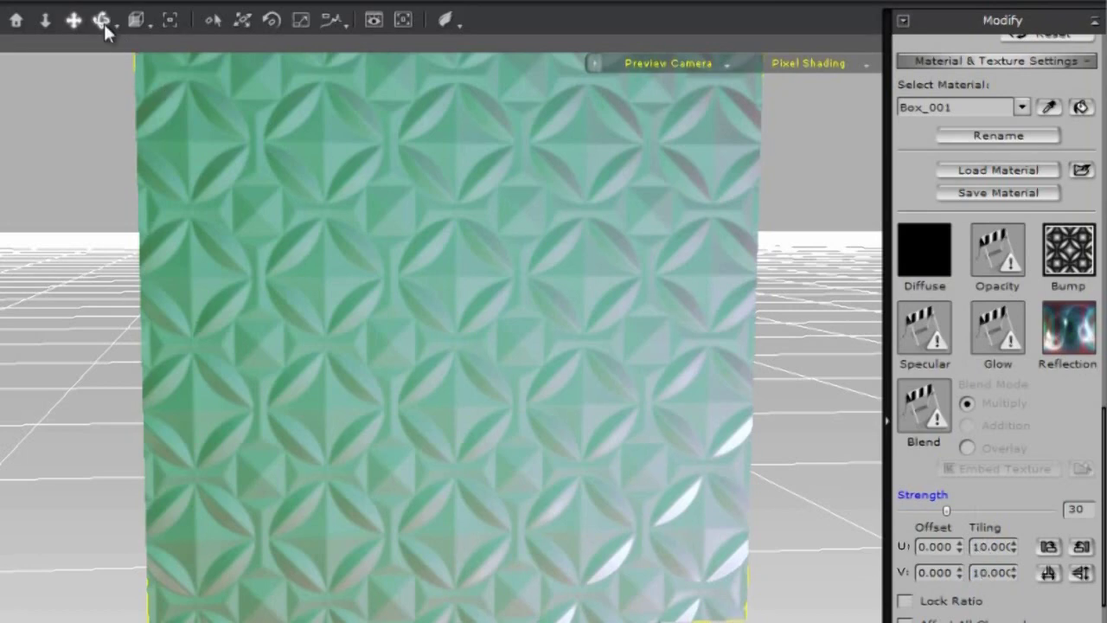
drag(422, 180, 416, 94)
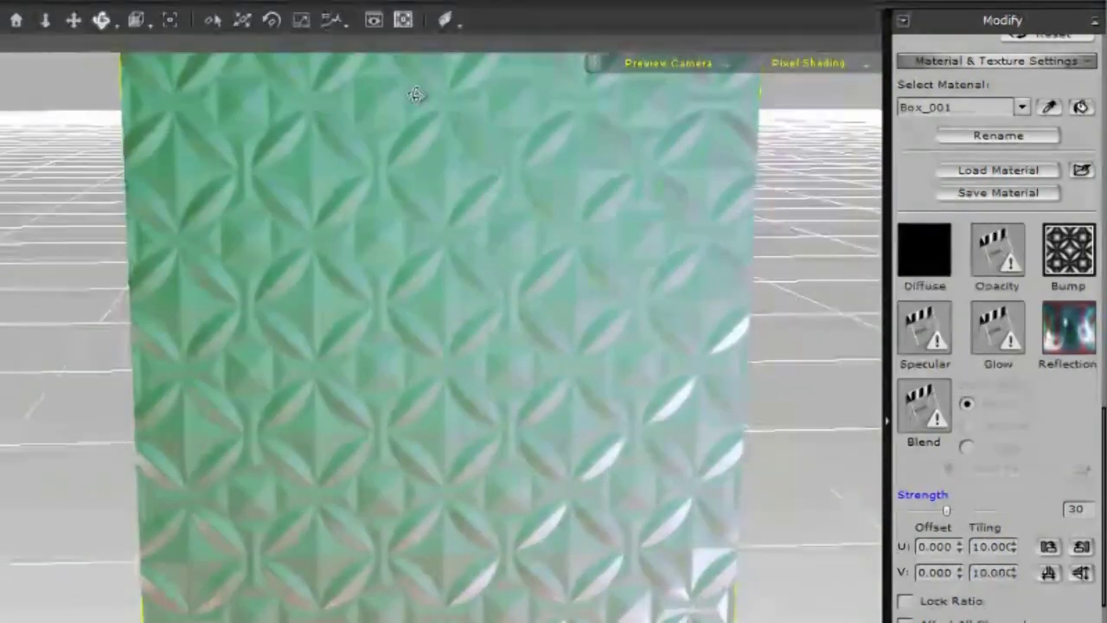
drag(482, 383, 500, 349)
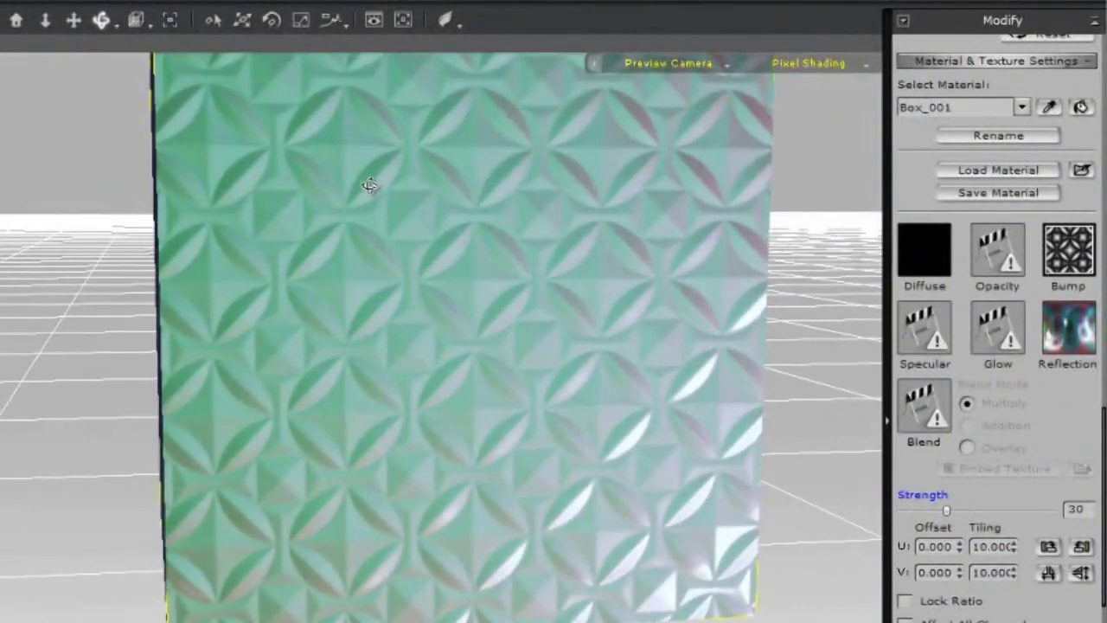
drag(565, 336, 465, 177)
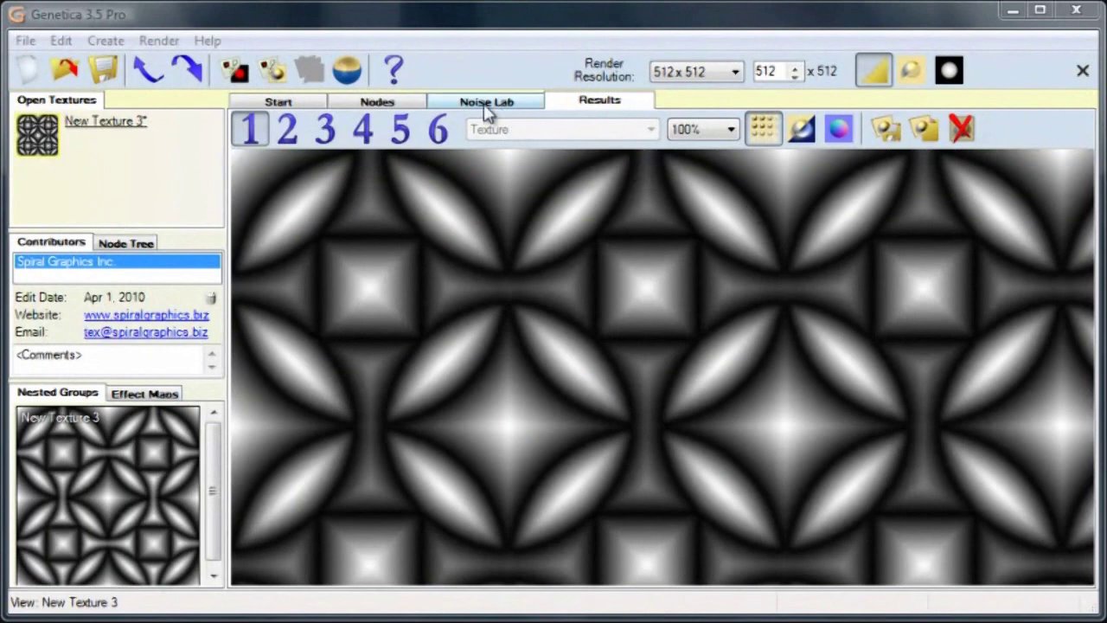
In the Noise Lab, add Bubbly Noise to the empty slot and set Mix Bias to about 50.
click(516, 108)
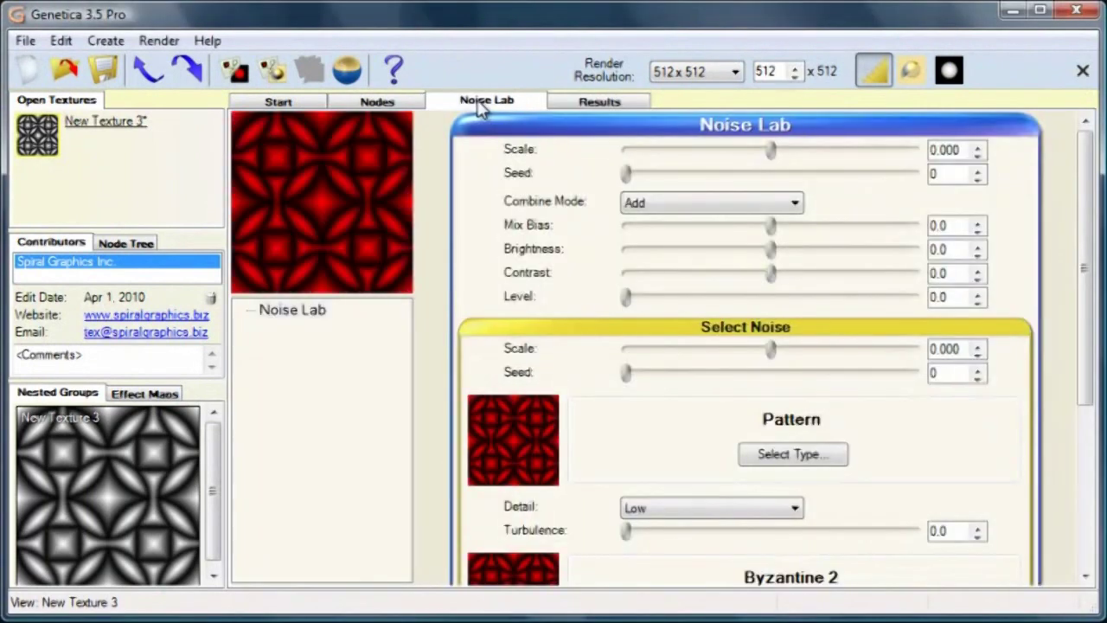
drag(1079, 184, 1099, 355)
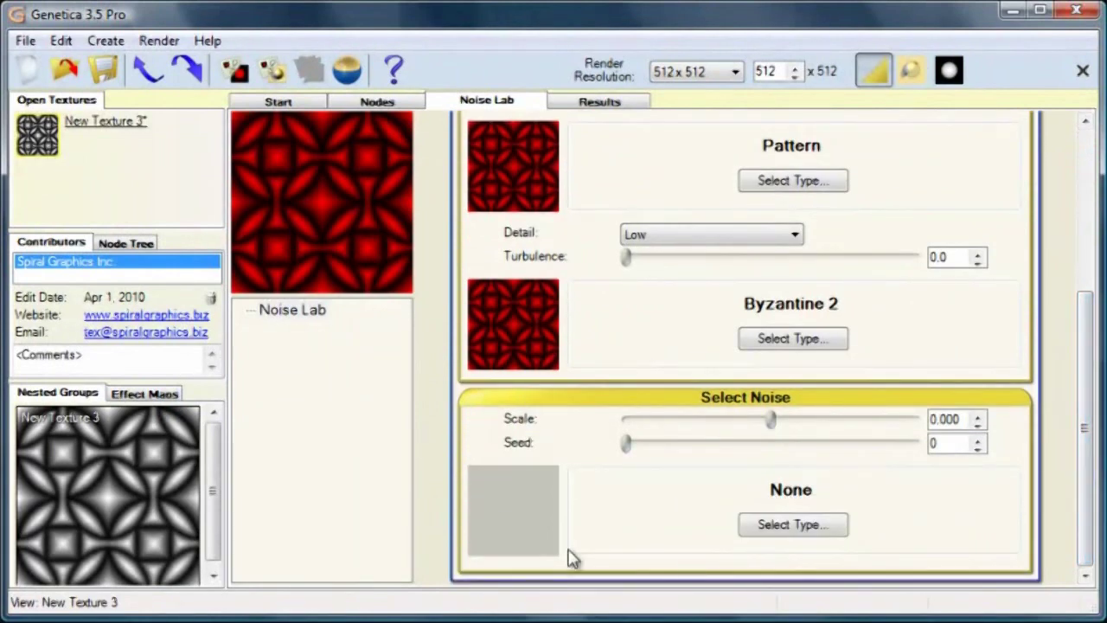
click(787, 527)
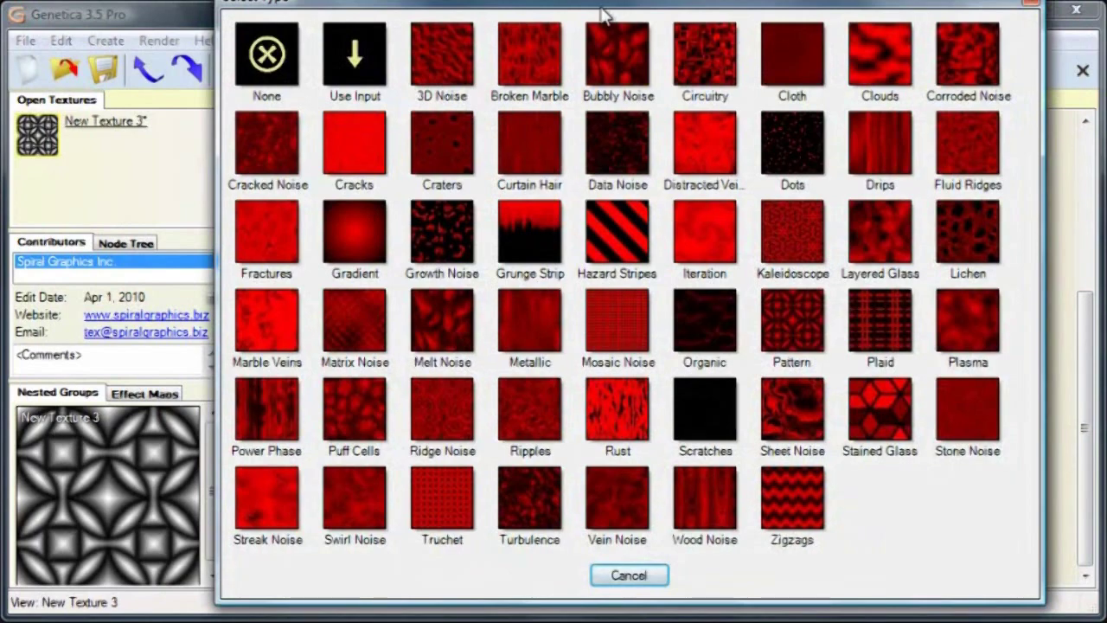
drag(608, 3, 594, 34)
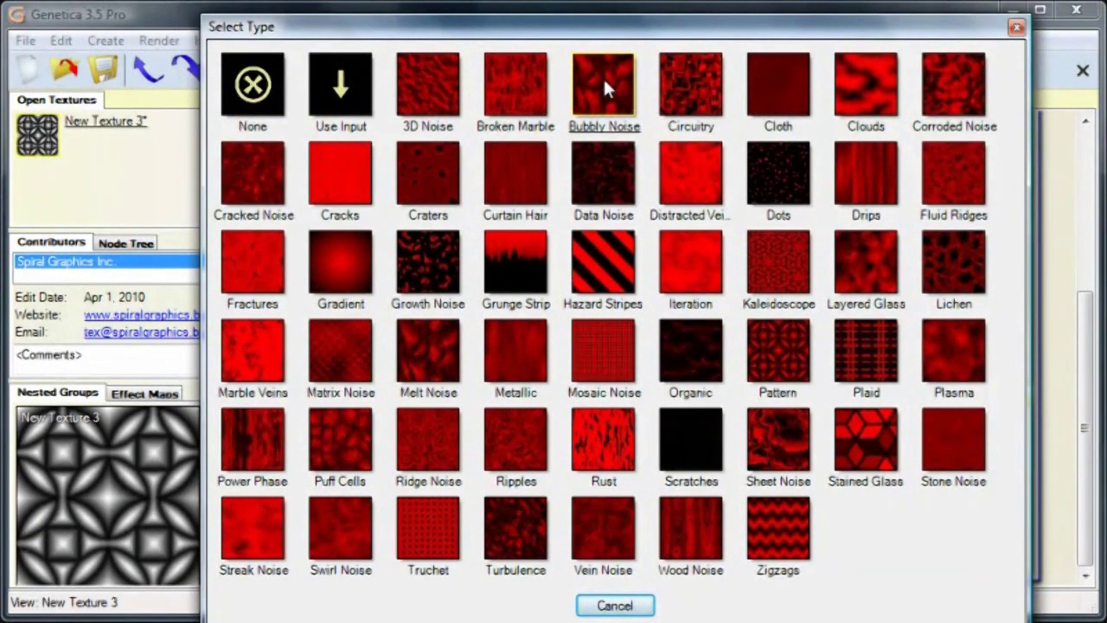
click(604, 76)
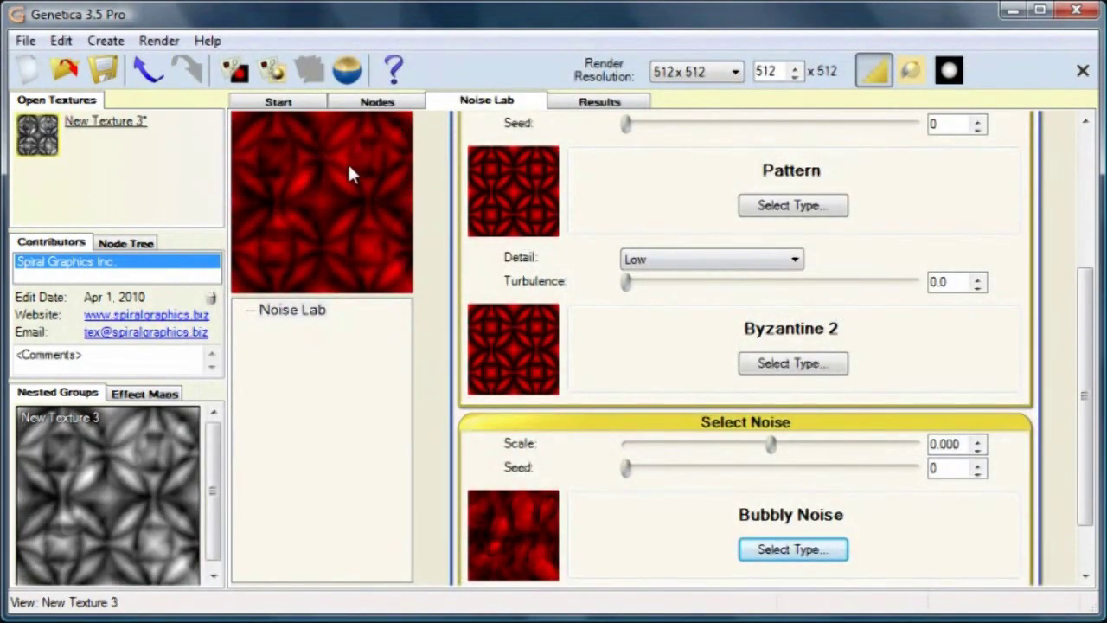
drag(1086, 322, 1086, 182)
drag(771, 225, 846, 234)
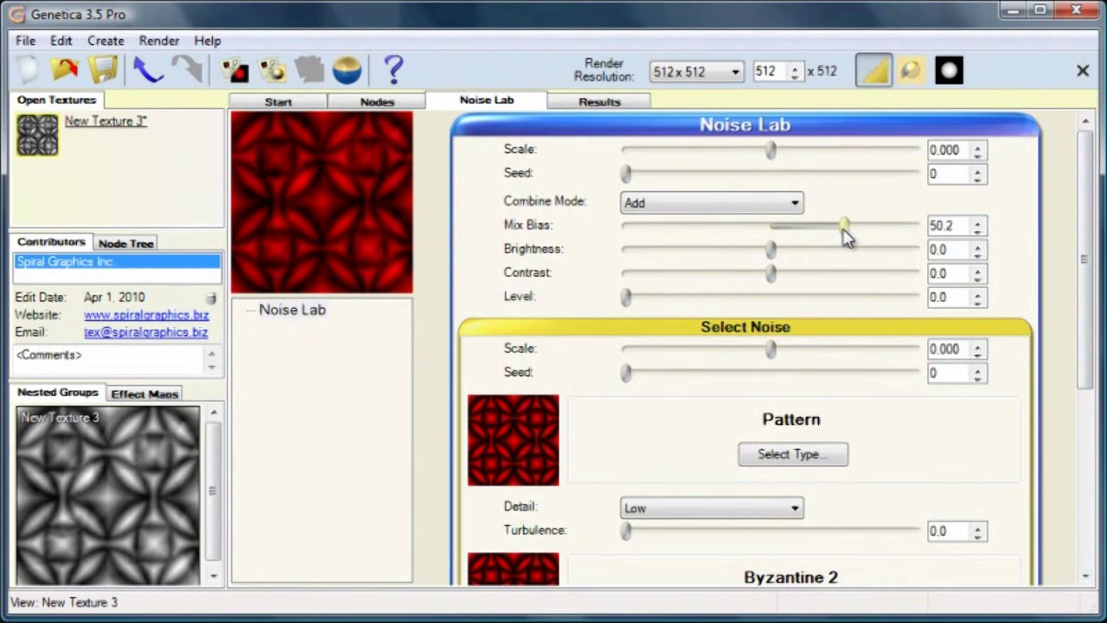
Render the Bubbly-blended texture and export it as a PNG named after Sci Fi Bump.
click(274, 72)
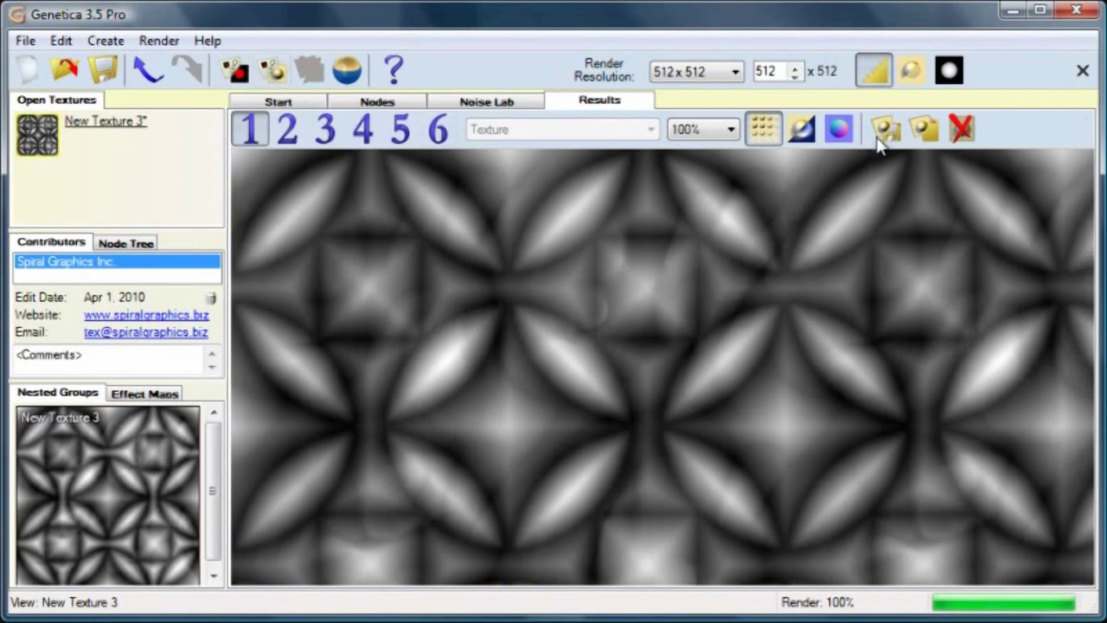
click(885, 129)
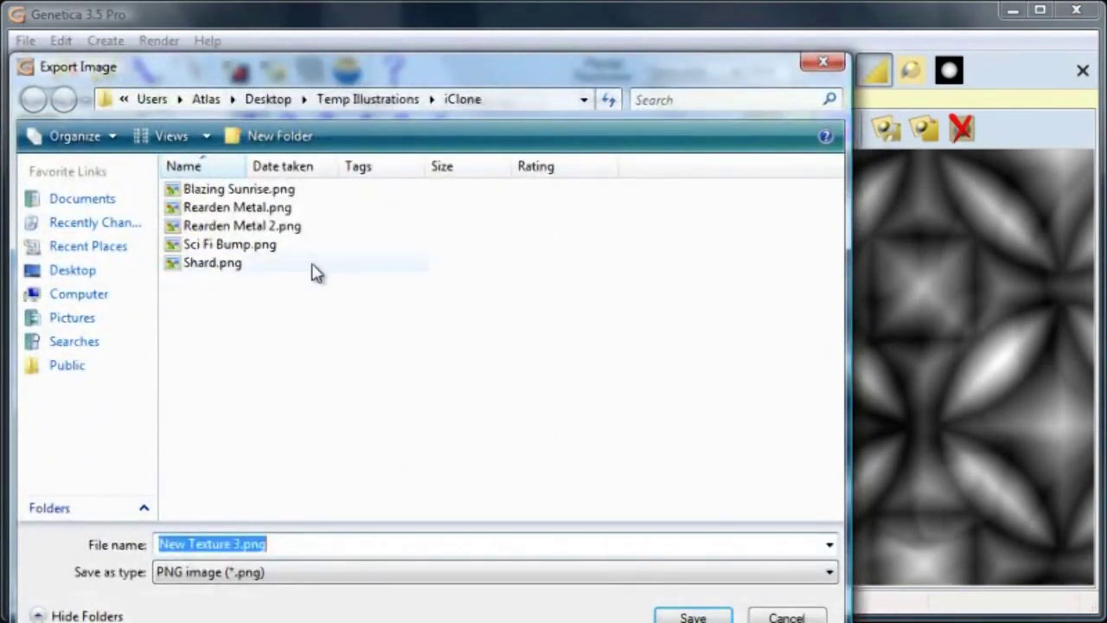
click(234, 245)
click(316, 544)
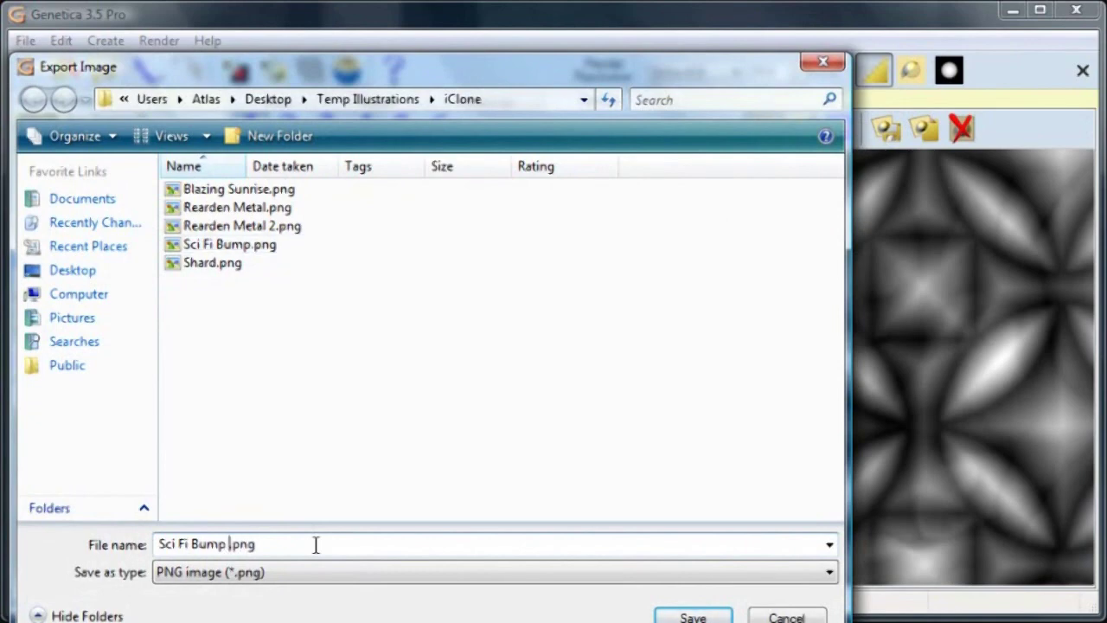
key(Return)
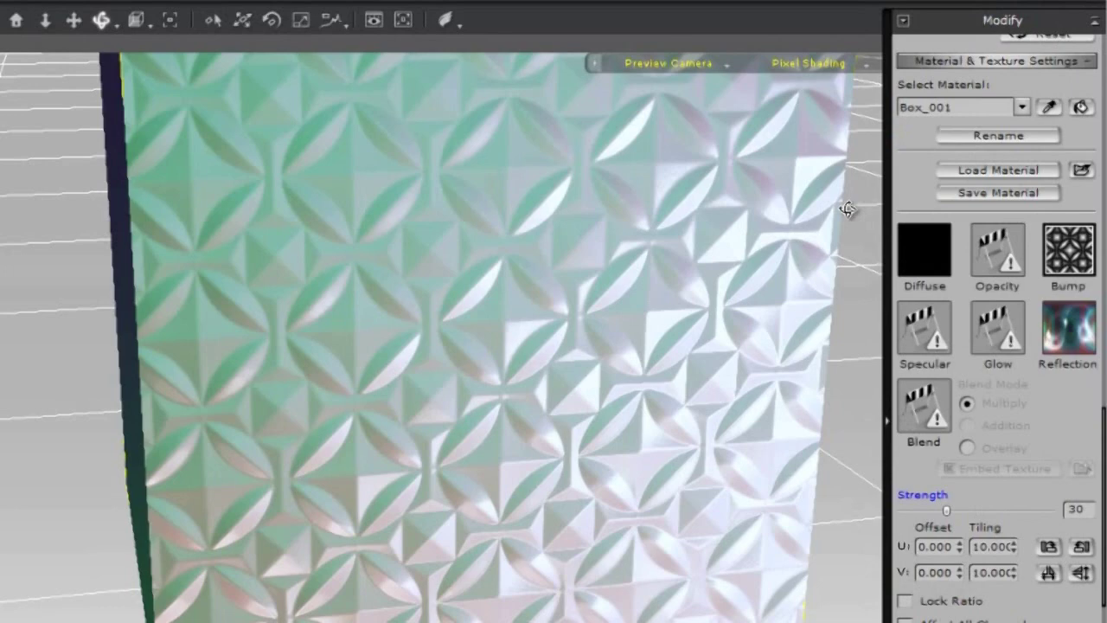
Load Sci Fi Bump 2 as the box's bump map and inspect the wrinkled embossing.
click(1070, 251)
double_click(308, 362)
drag(564, 447, 390, 367)
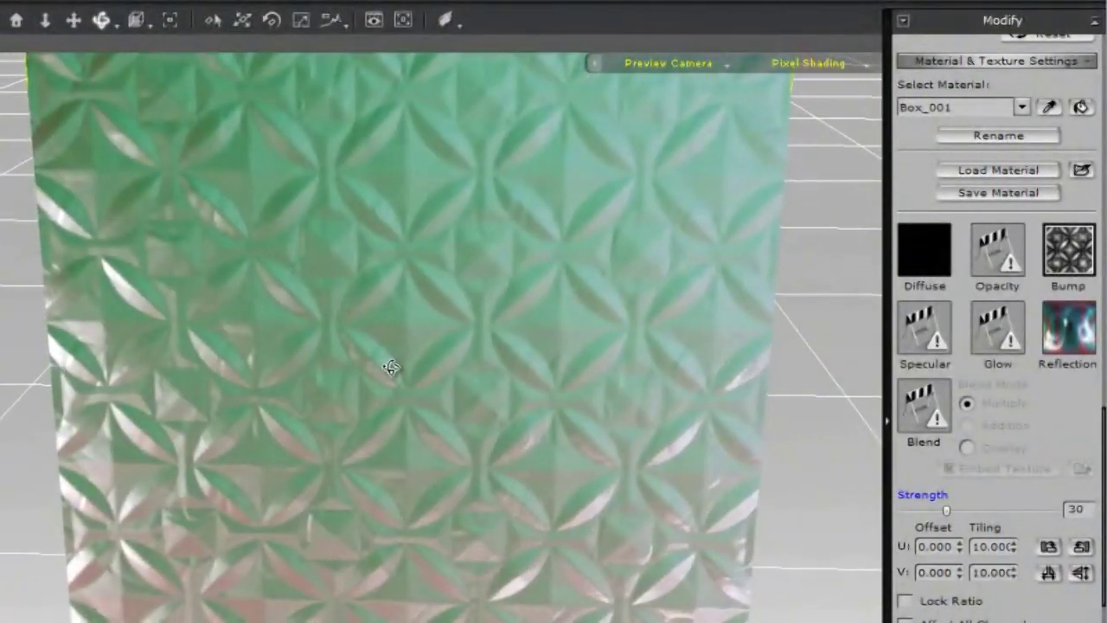